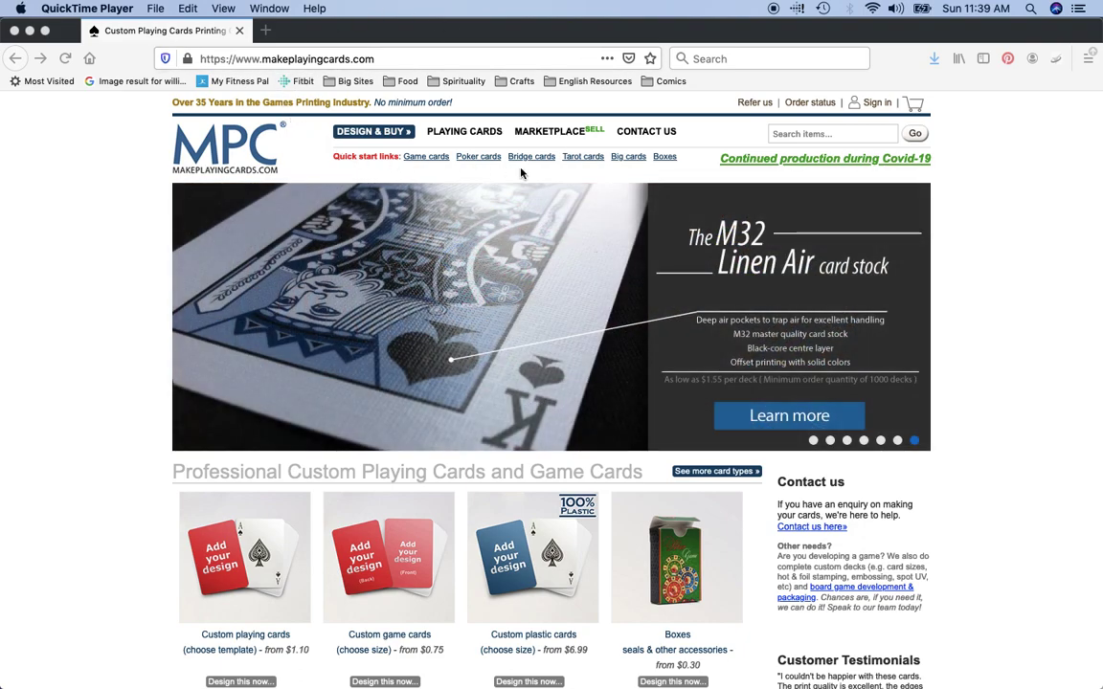
Step: Open the Boxes catalogue and scroll through the box and case options
click(667, 161)
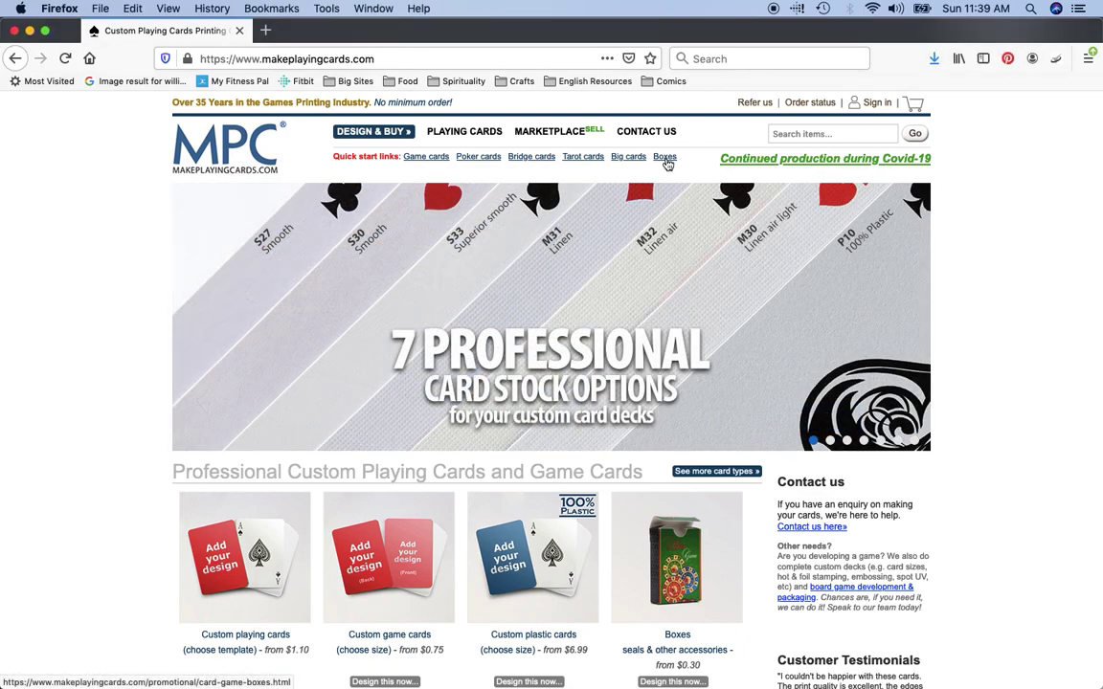
click(665, 160)
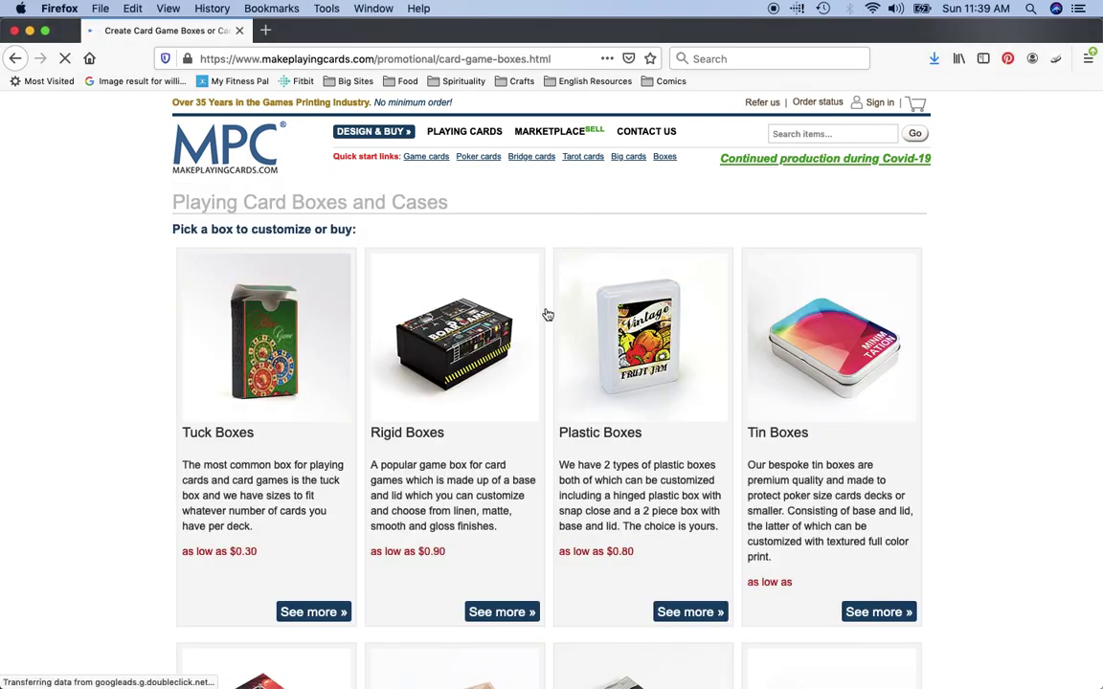
scroll(546, 315, down, 5)
scroll(553, 378, down, 5)
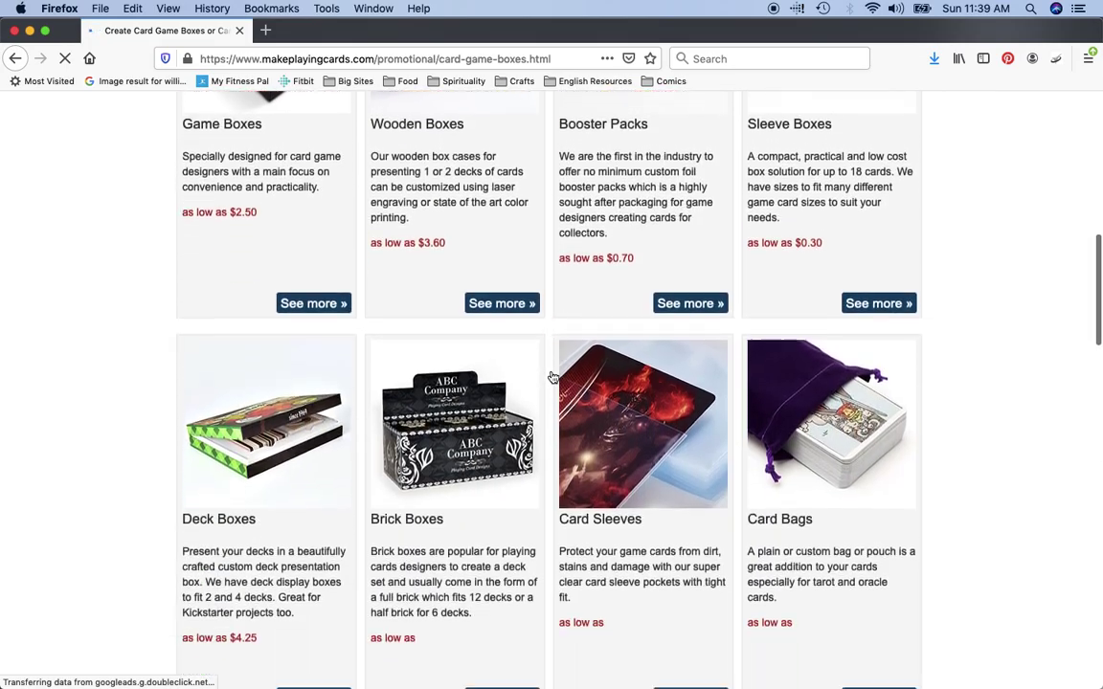
scroll(552, 377, up, 8)
scroll(551, 376, up, 4)
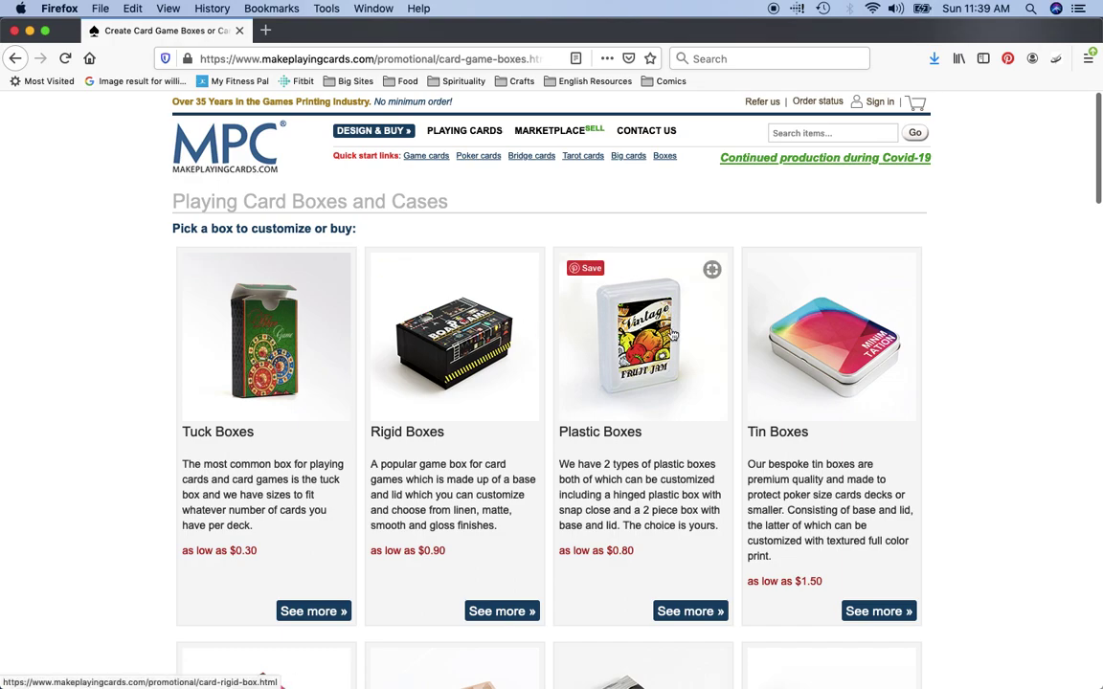
Step: Open the Tin Boxes range and browse its tin box listings
click(841, 358)
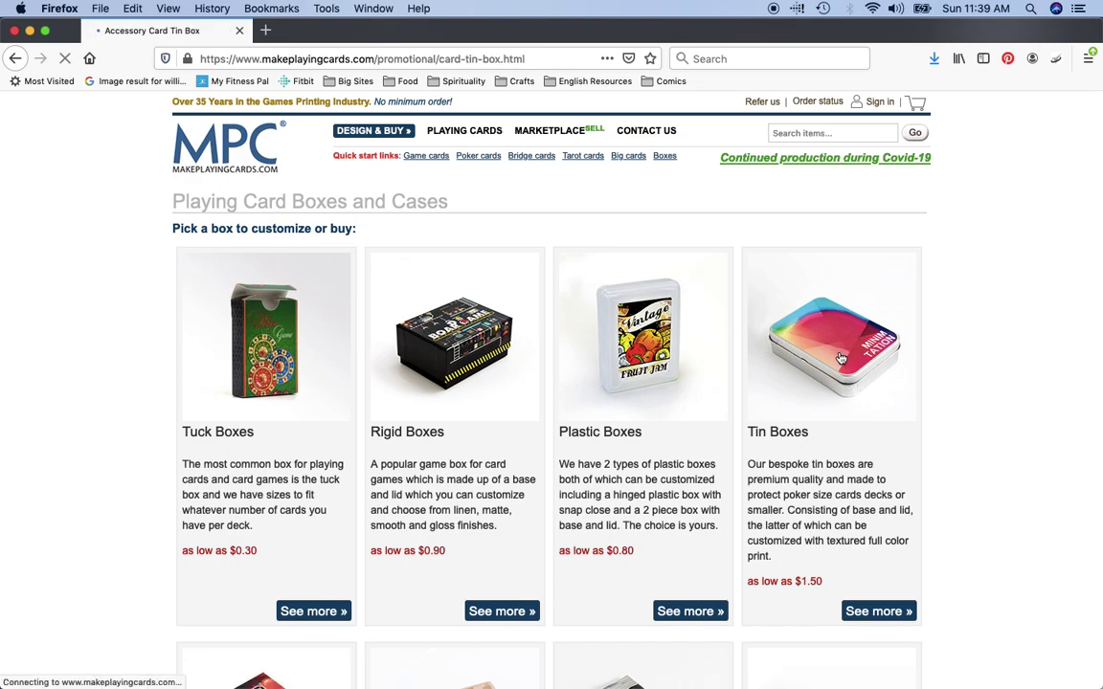
scroll(654, 477, down, 5)
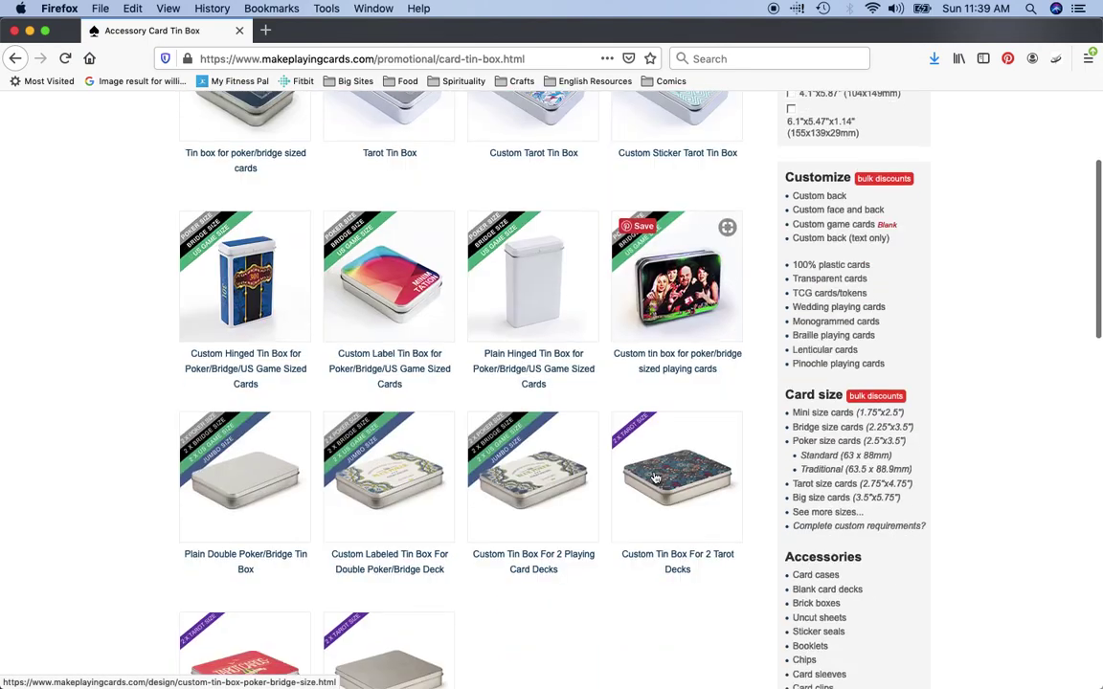
scroll(653, 477, up, 1)
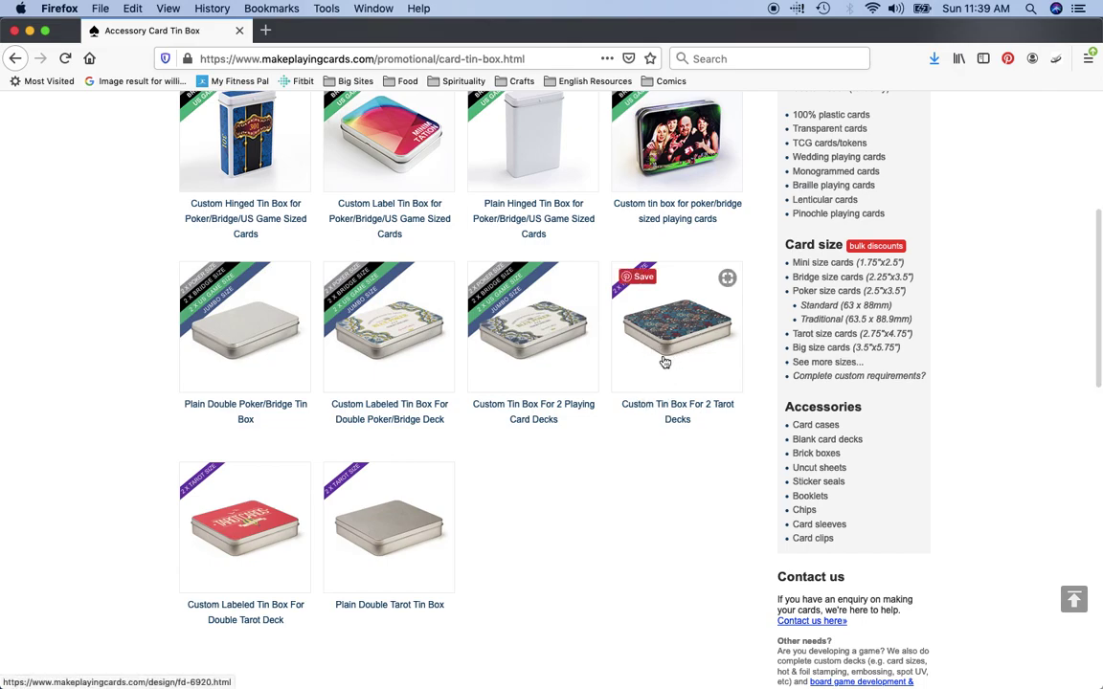
scroll(664, 362, up, 5)
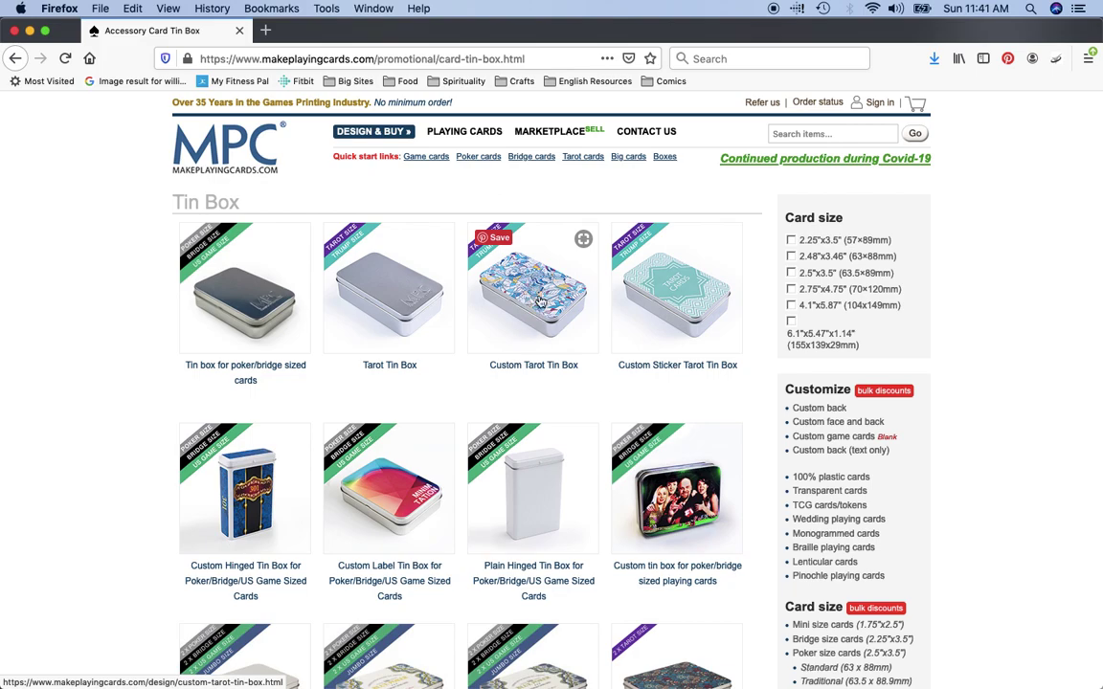
click(474, 278)
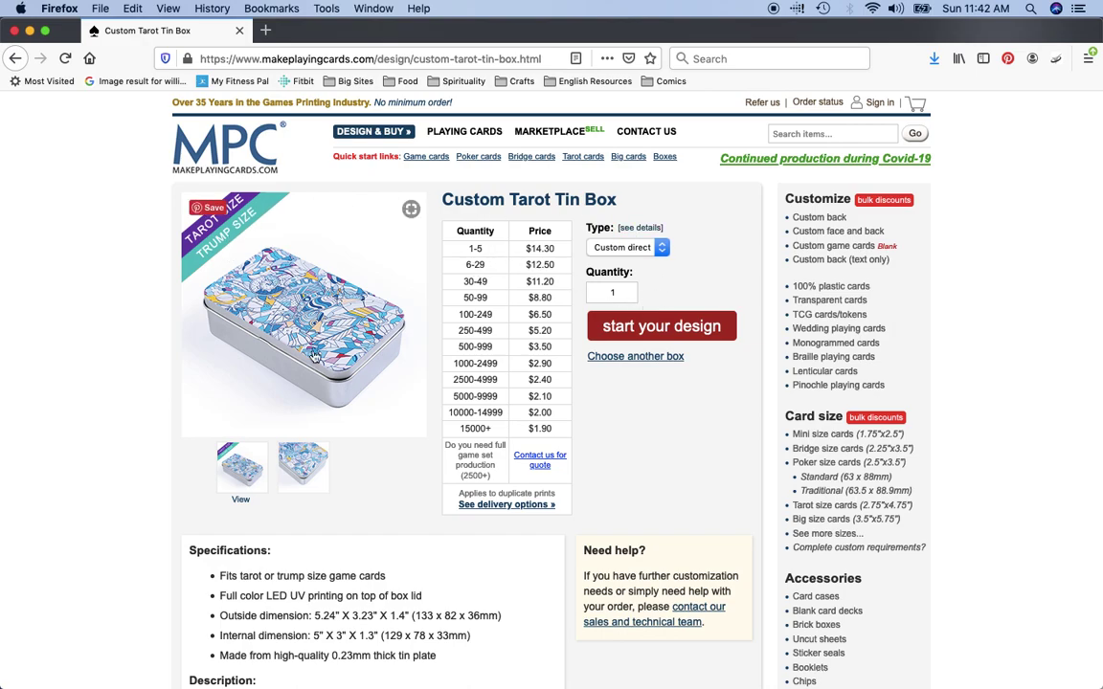
Step: Start a design for the Custom Tarot Tin Box
click(661, 329)
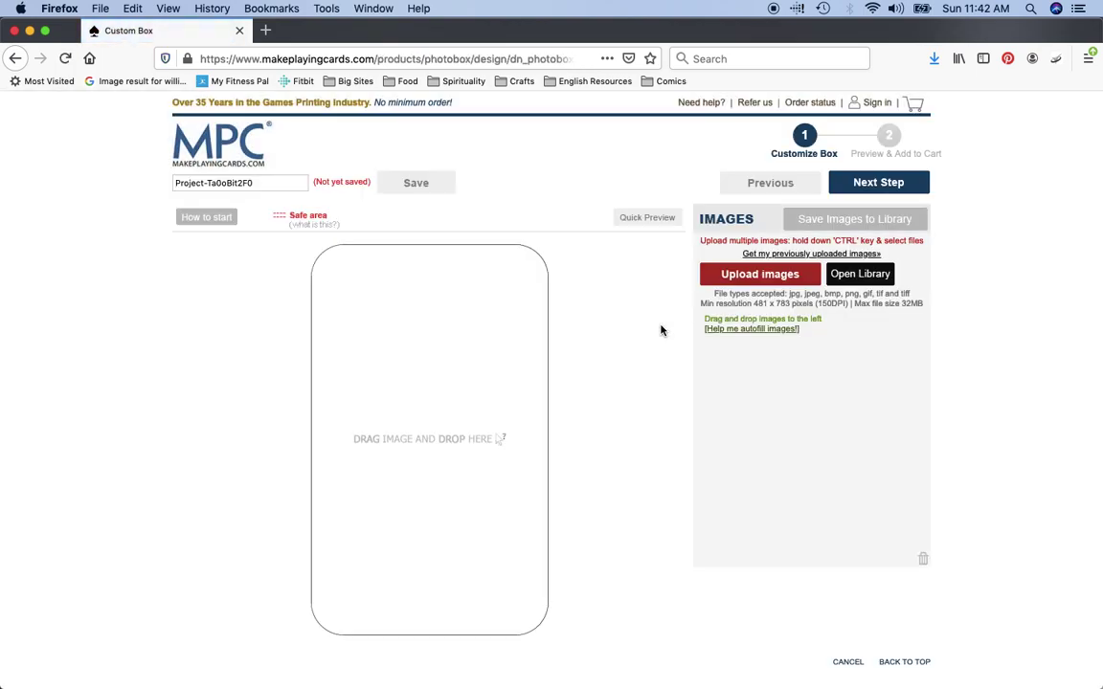
Step: Upload the Blue Box Tin Cover image, drop it onto the lid, and open its editor
click(768, 277)
scroll(688, 287, down, 2)
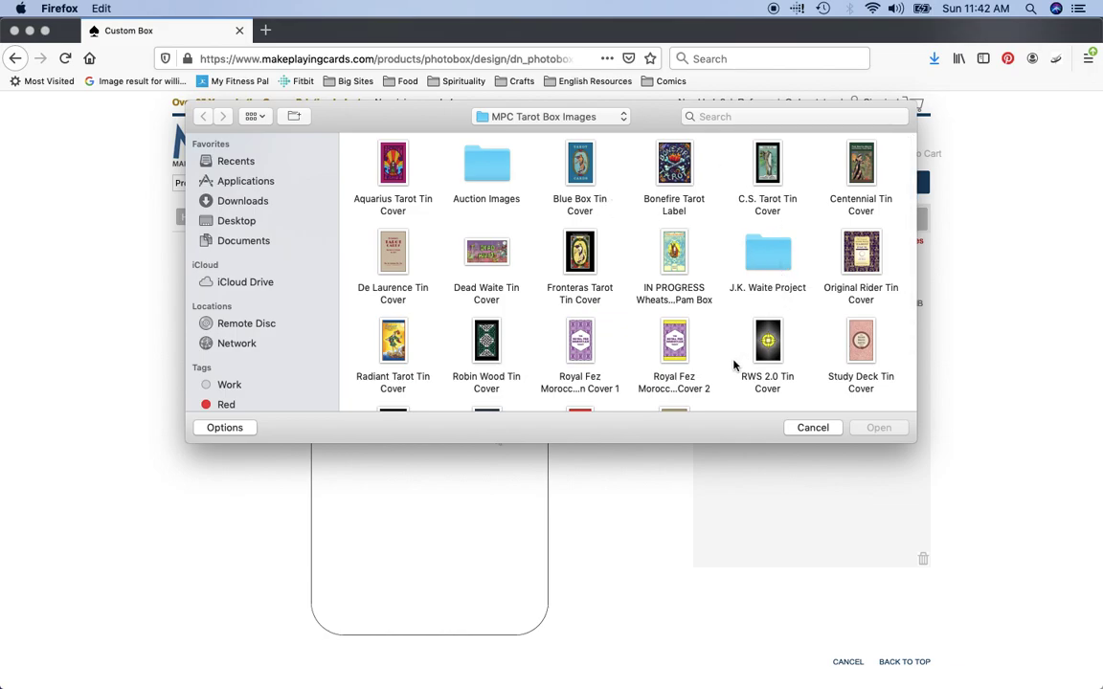
double_click(578, 167)
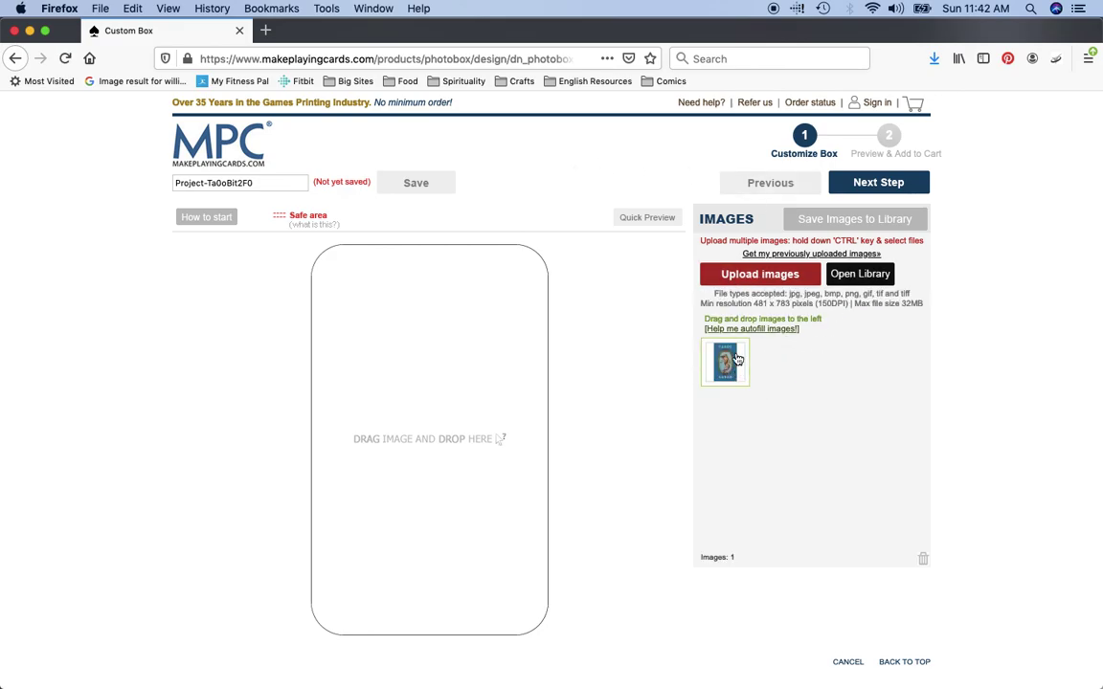
drag(728, 370, 434, 384)
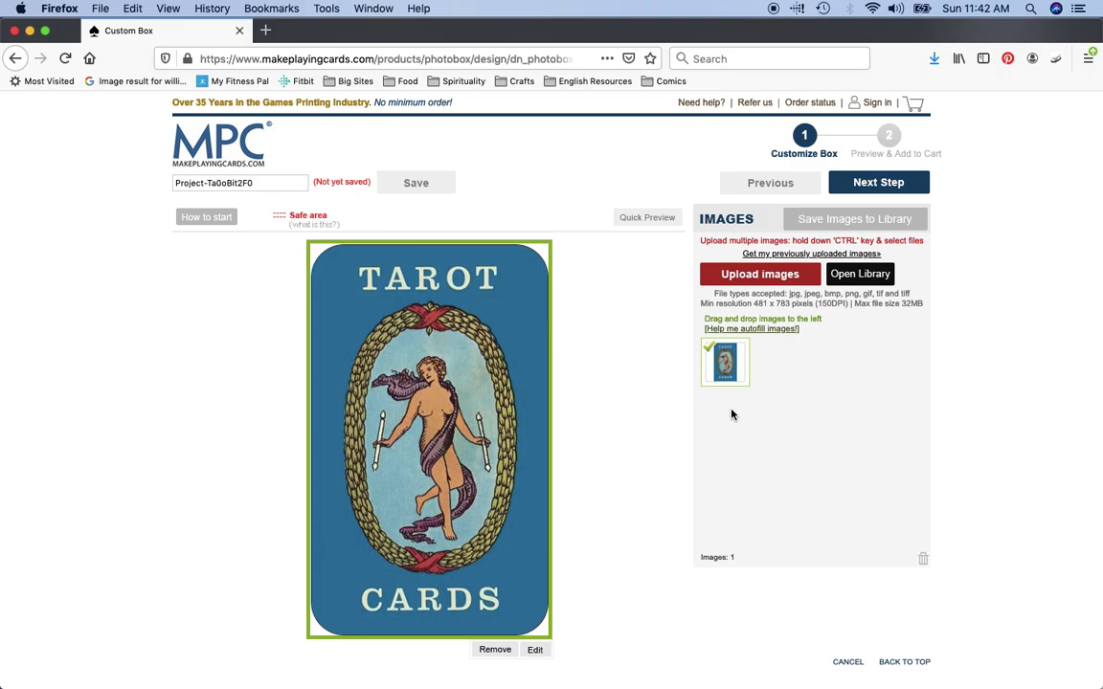
click(536, 651)
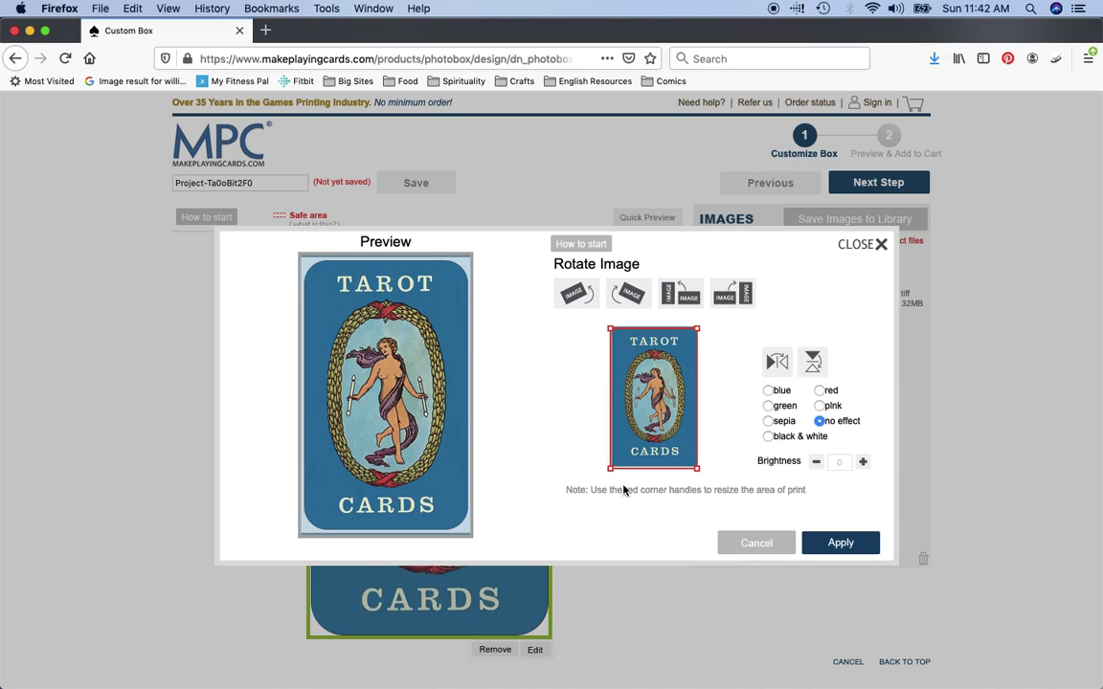
Step: Tilt the lid image 60 degrees left in 15-degree steps, then rotate it back upright
click(581, 296)
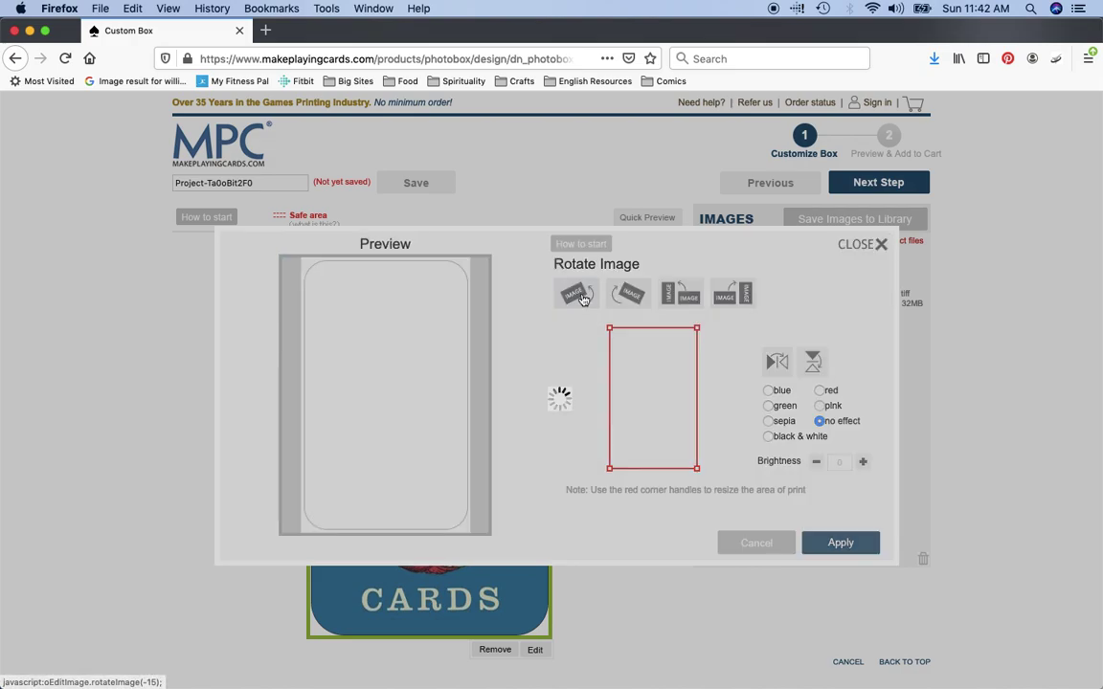
click(581, 296)
click(581, 295)
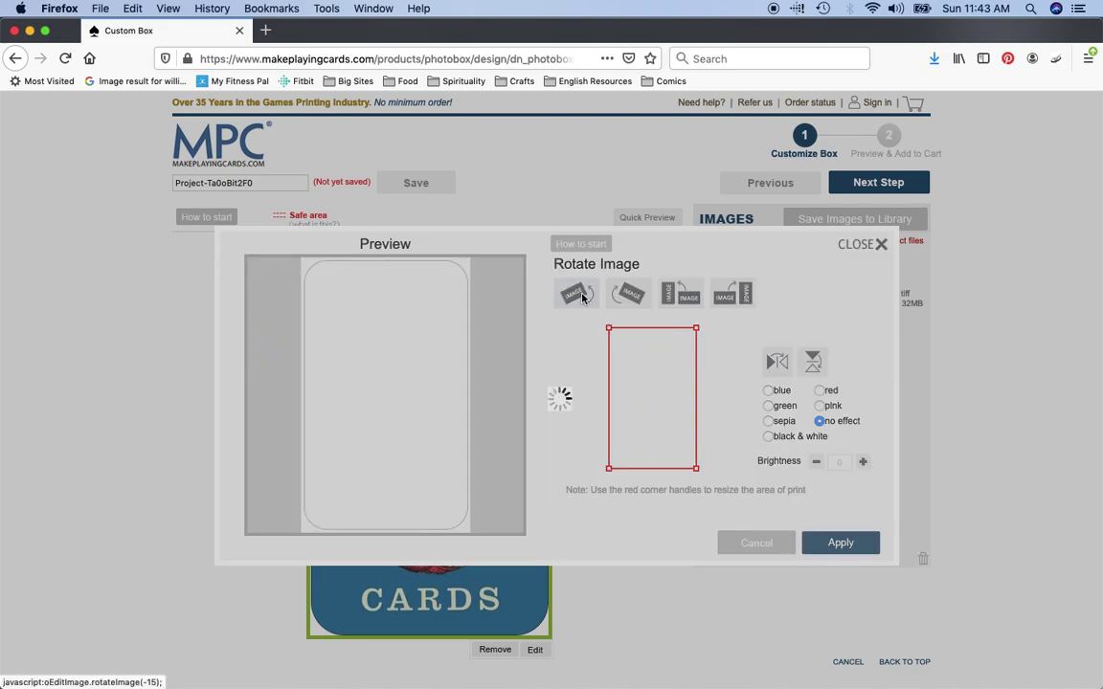
click(582, 297)
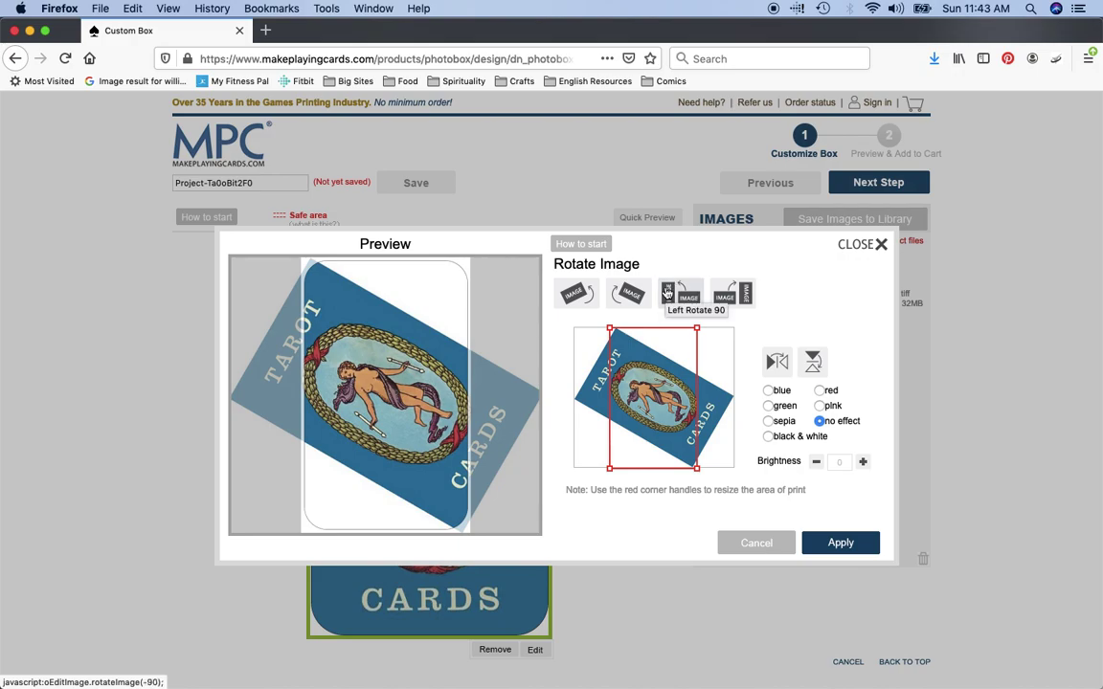
click(635, 299)
click(635, 299)
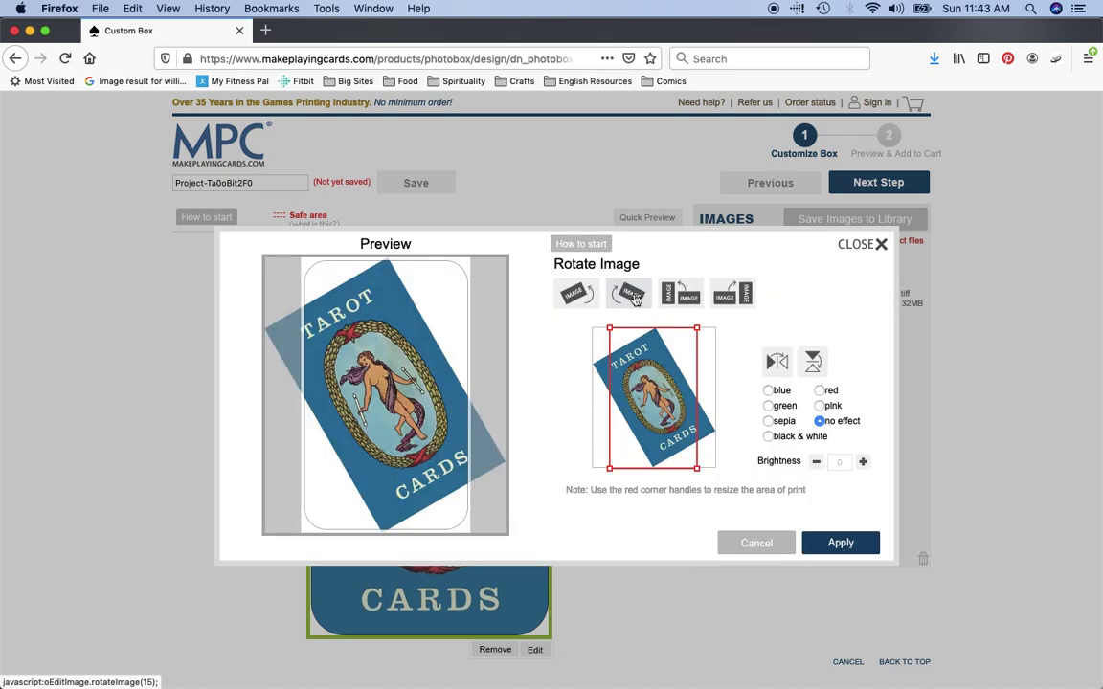
click(634, 299)
click(634, 299)
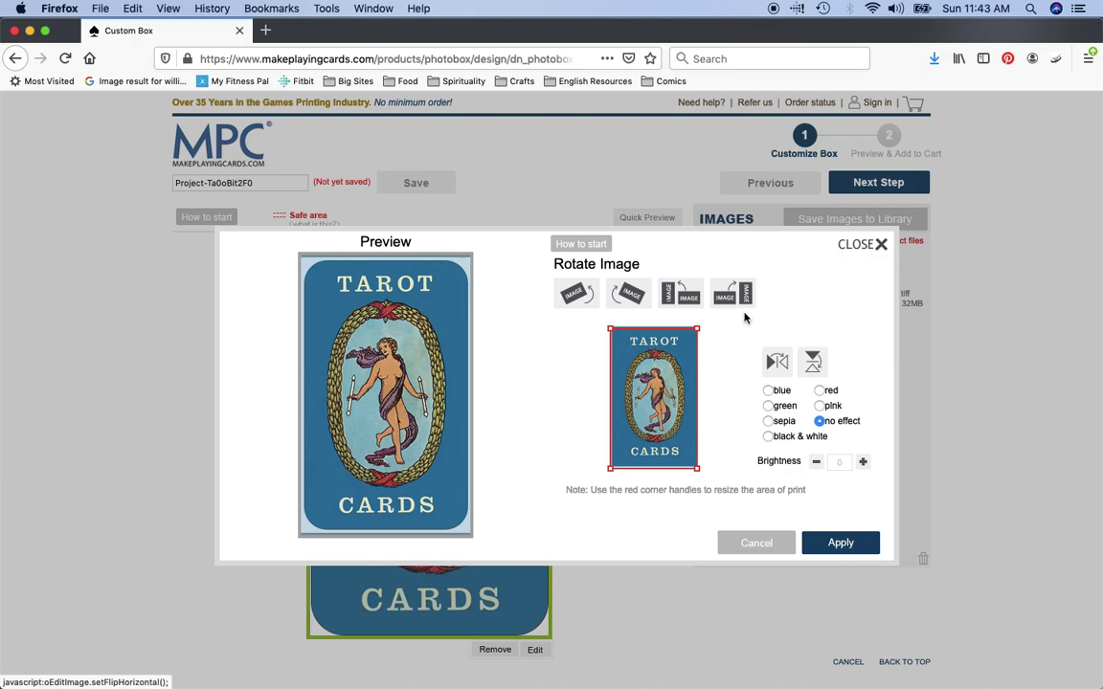
Step: Try a quarter turn, vertical flip and horizontal mirror, undoing each, then tint the image pink
click(681, 300)
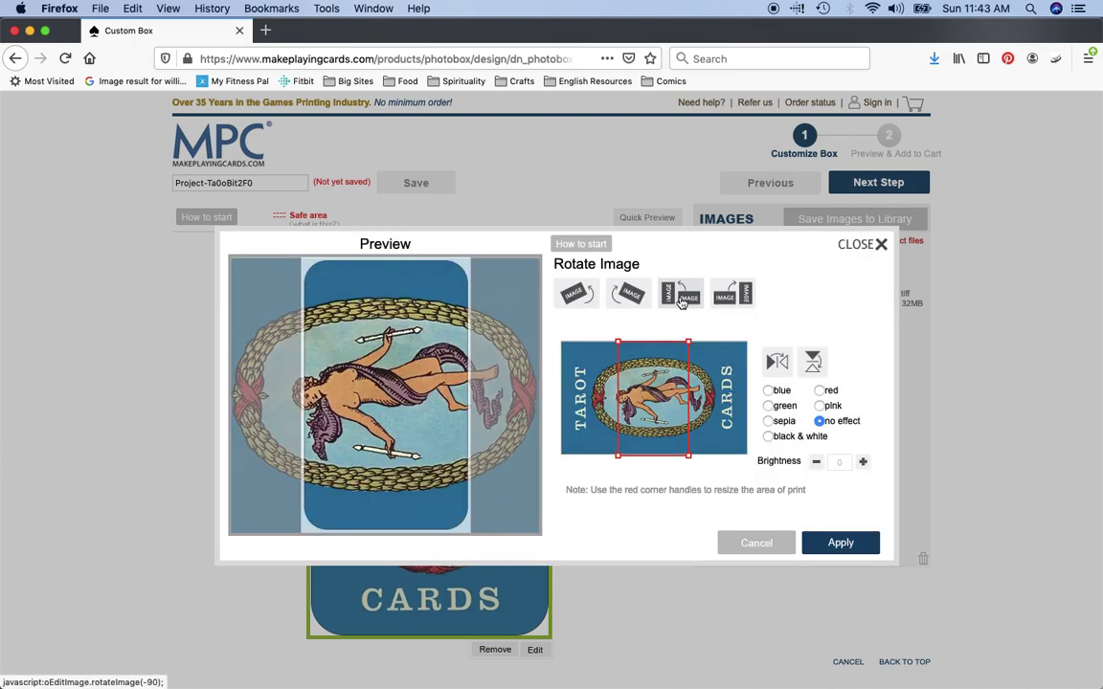
click(742, 295)
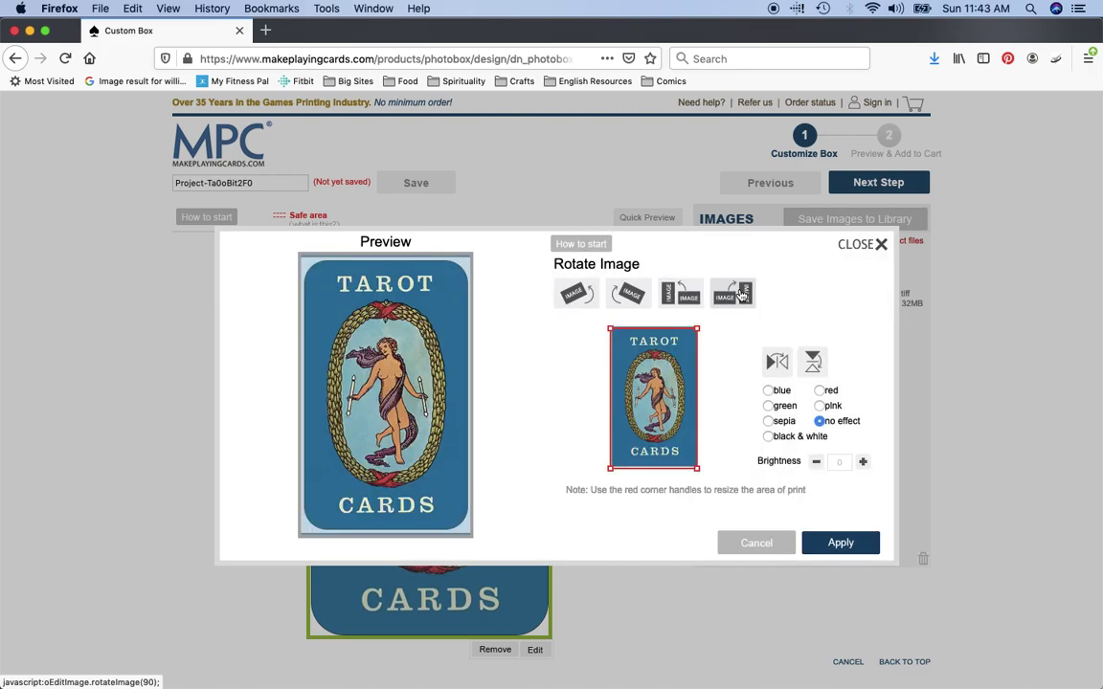
click(811, 362)
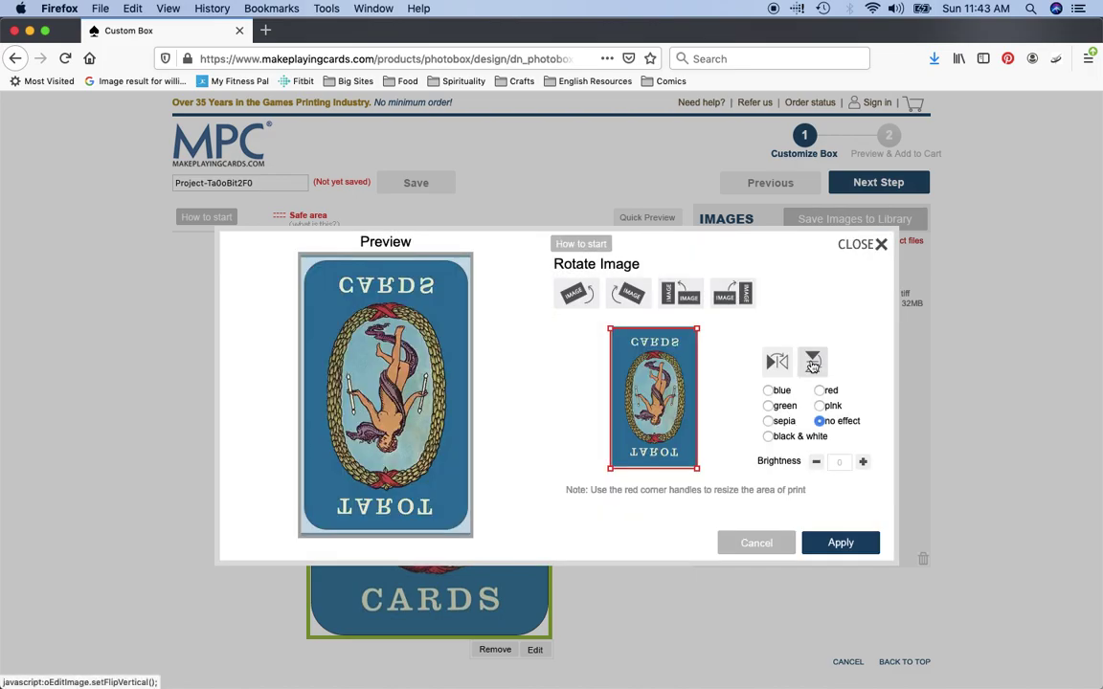
click(812, 361)
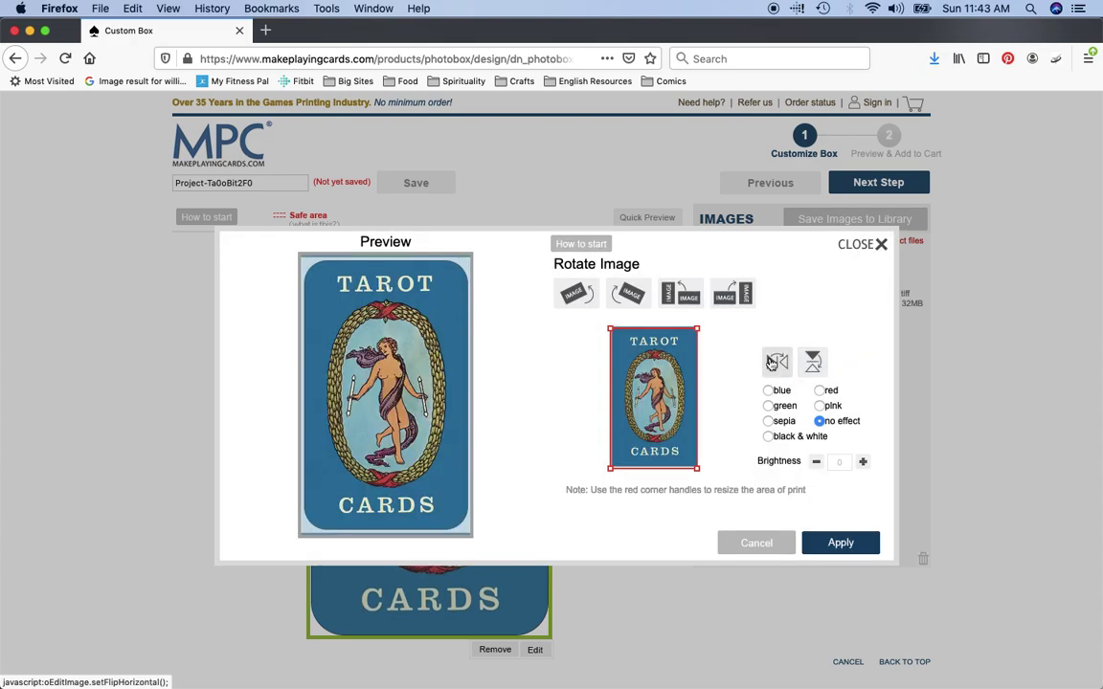
click(774, 361)
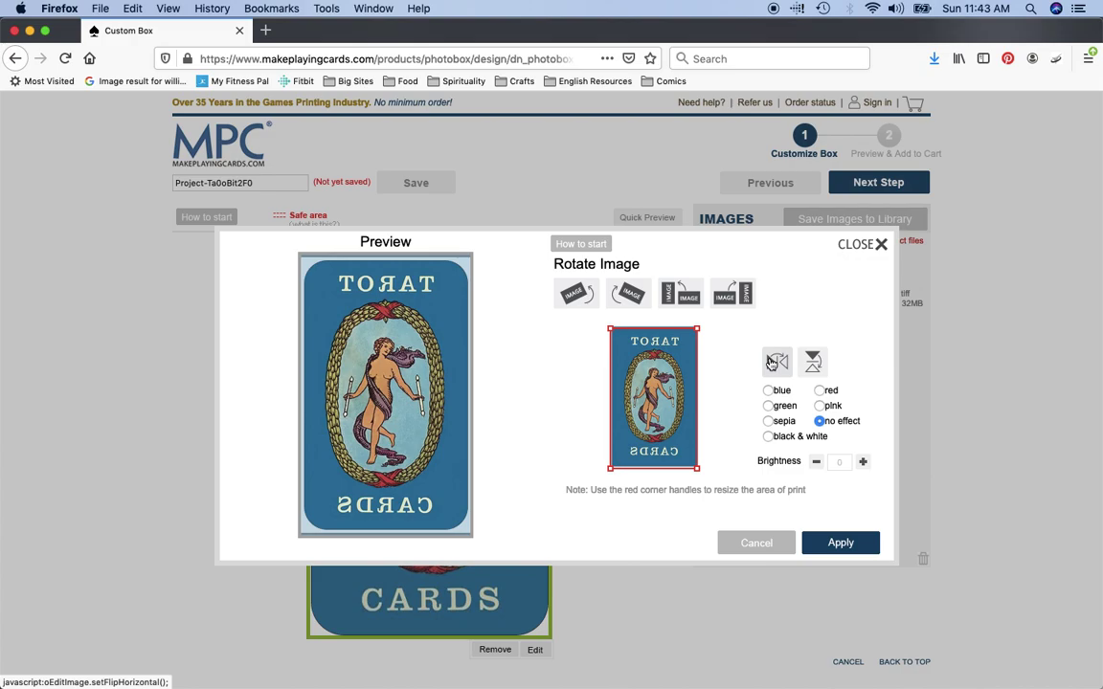
click(773, 362)
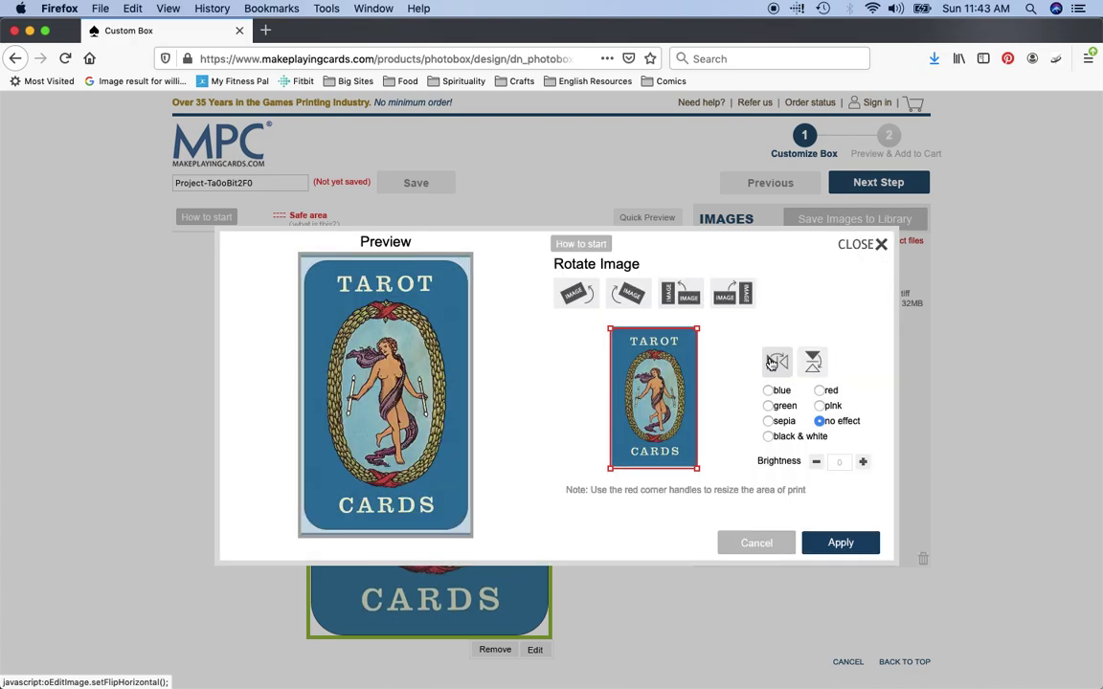
click(820, 406)
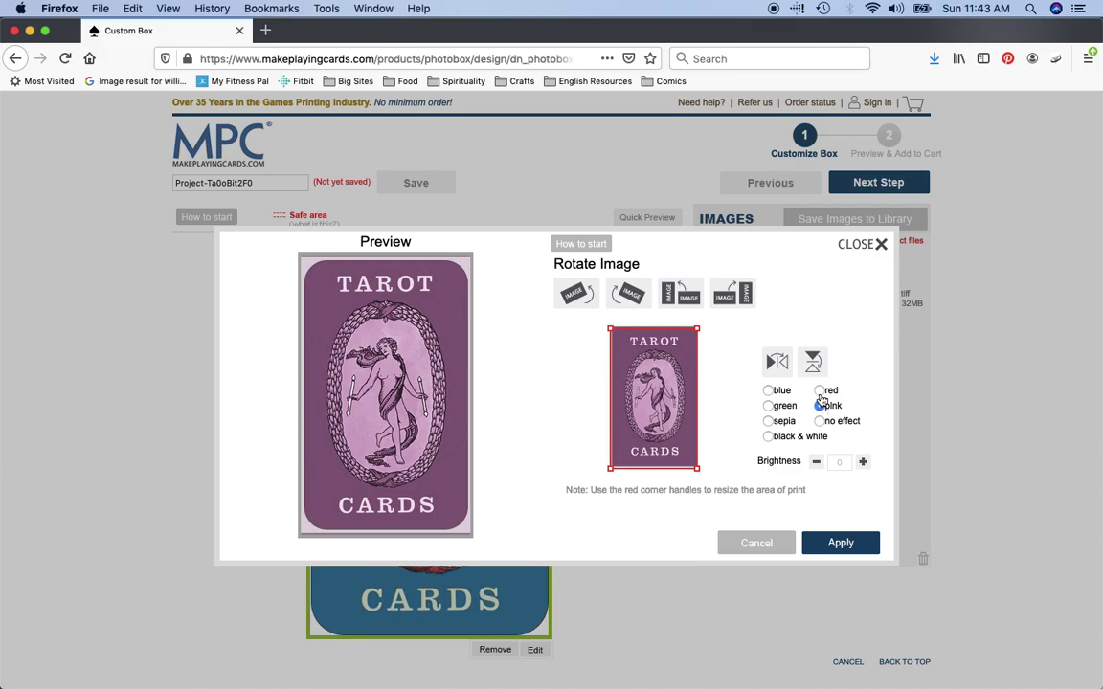
Step: Compare red, green, blue, black & white and sepia effects, then remove the colour effect
click(820, 391)
click(771, 407)
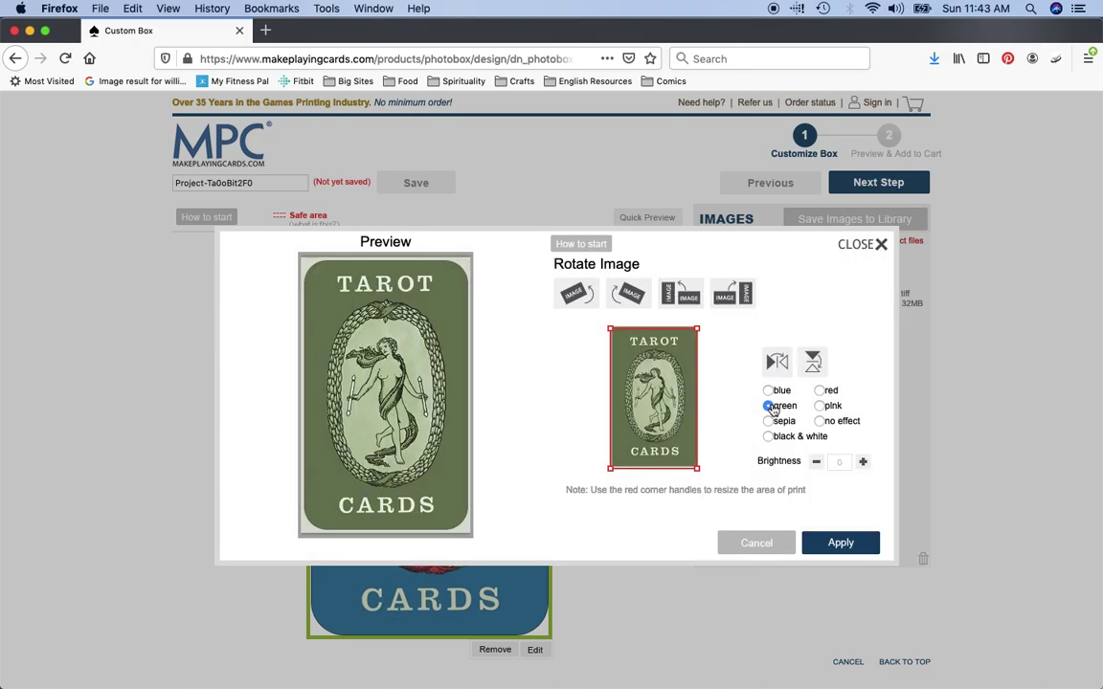
click(771, 392)
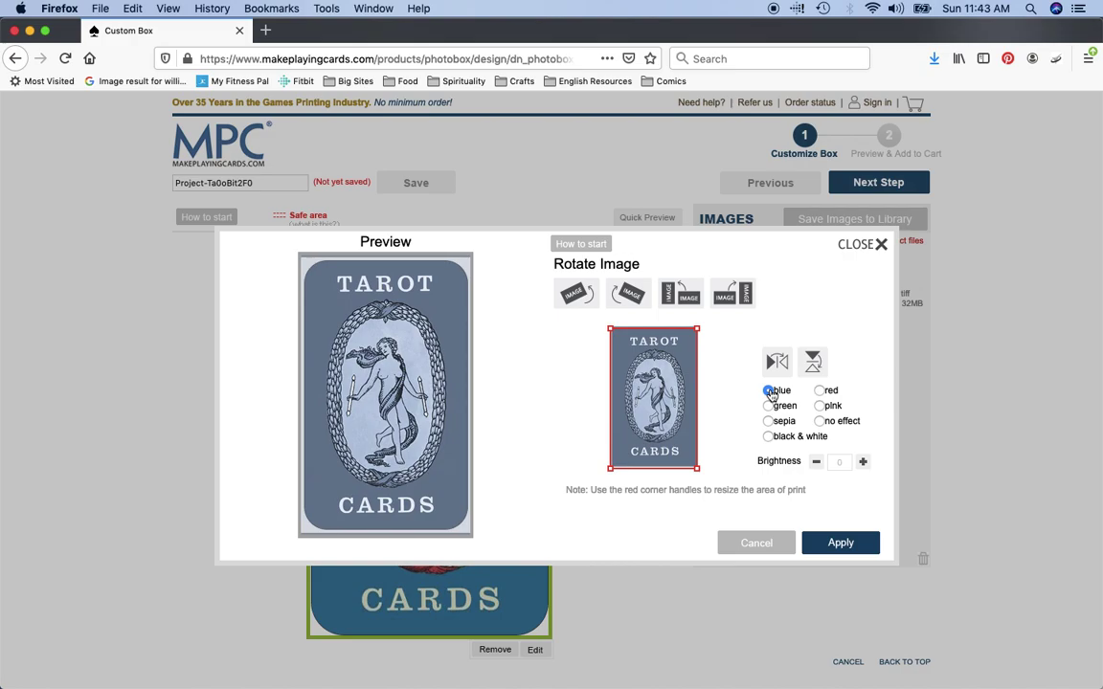
click(769, 437)
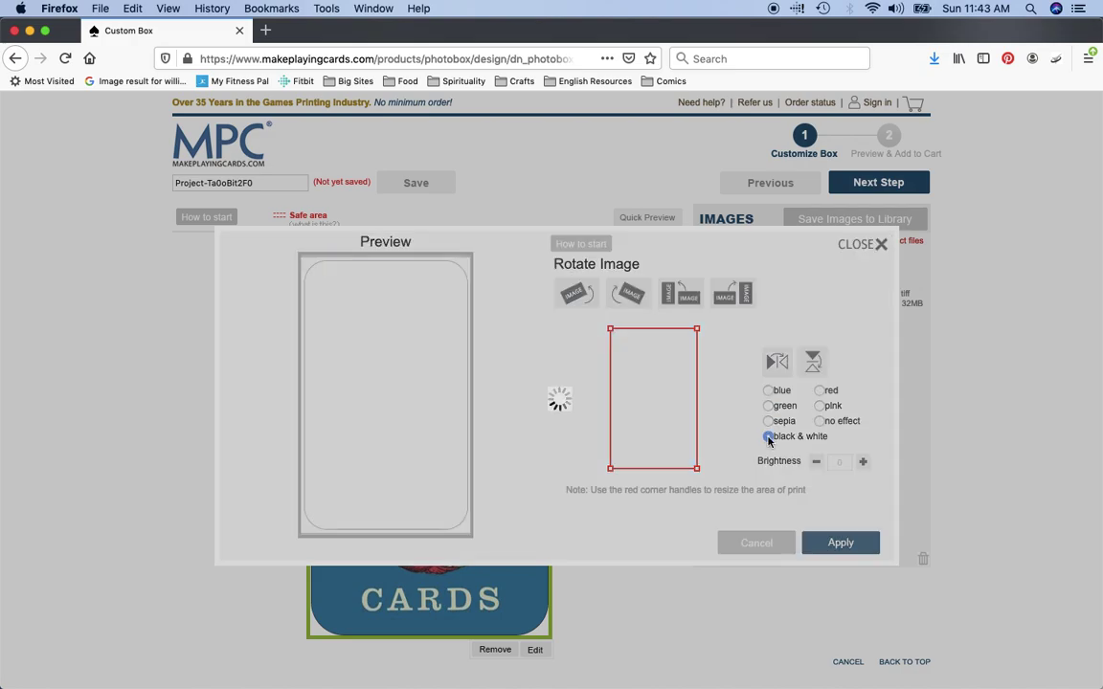
click(768, 423)
click(819, 421)
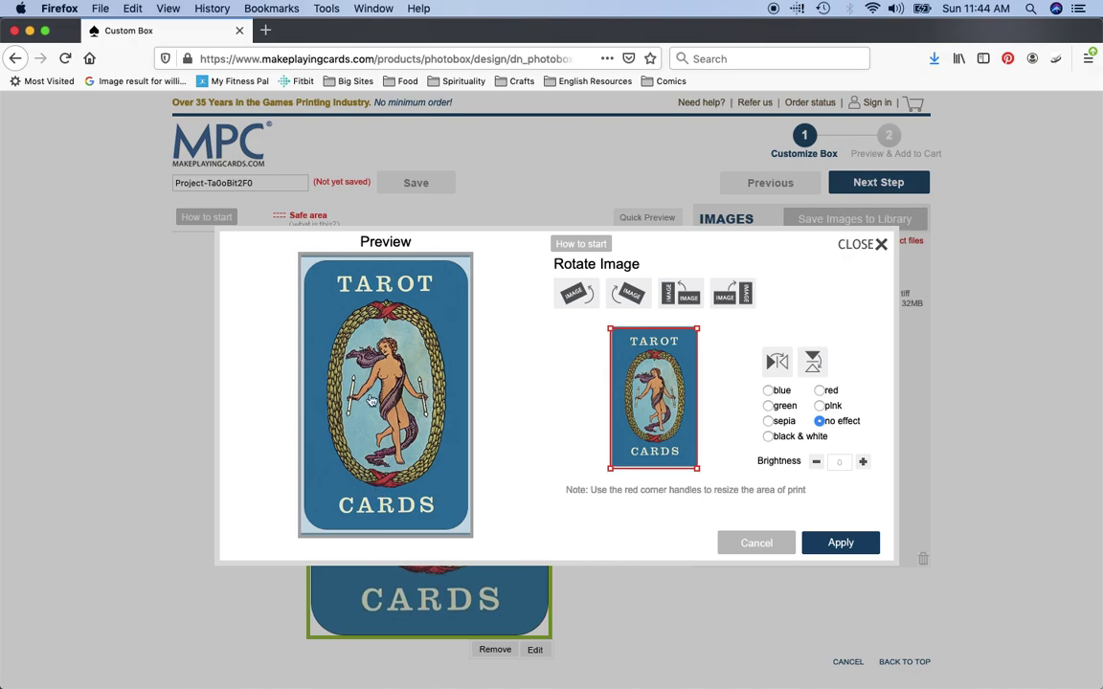
Step: Raise brightness to 15 and back to 0, then discard edits and advance to the preview step
click(862, 462)
click(863, 462)
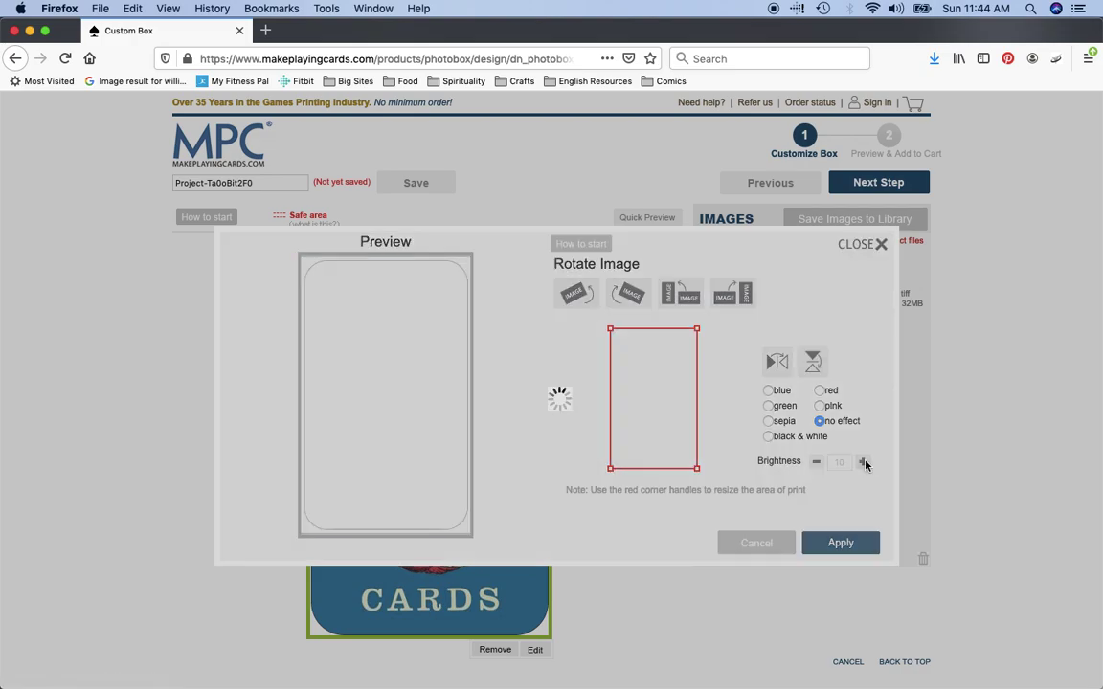
click(863, 463)
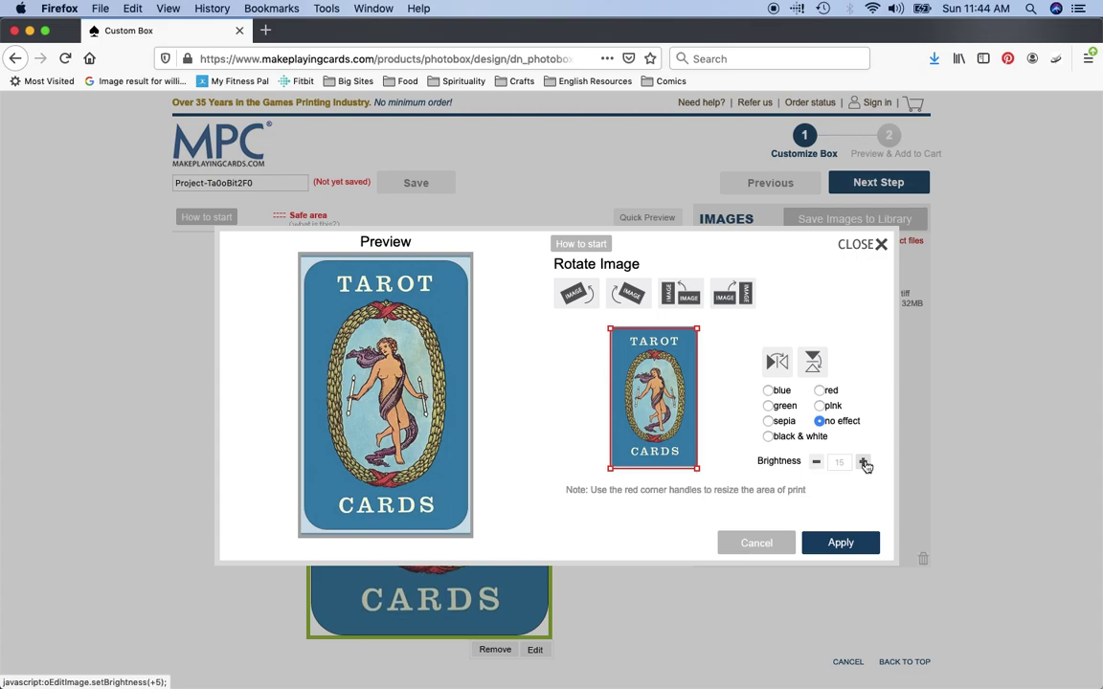
click(815, 464)
click(815, 464)
click(815, 464)
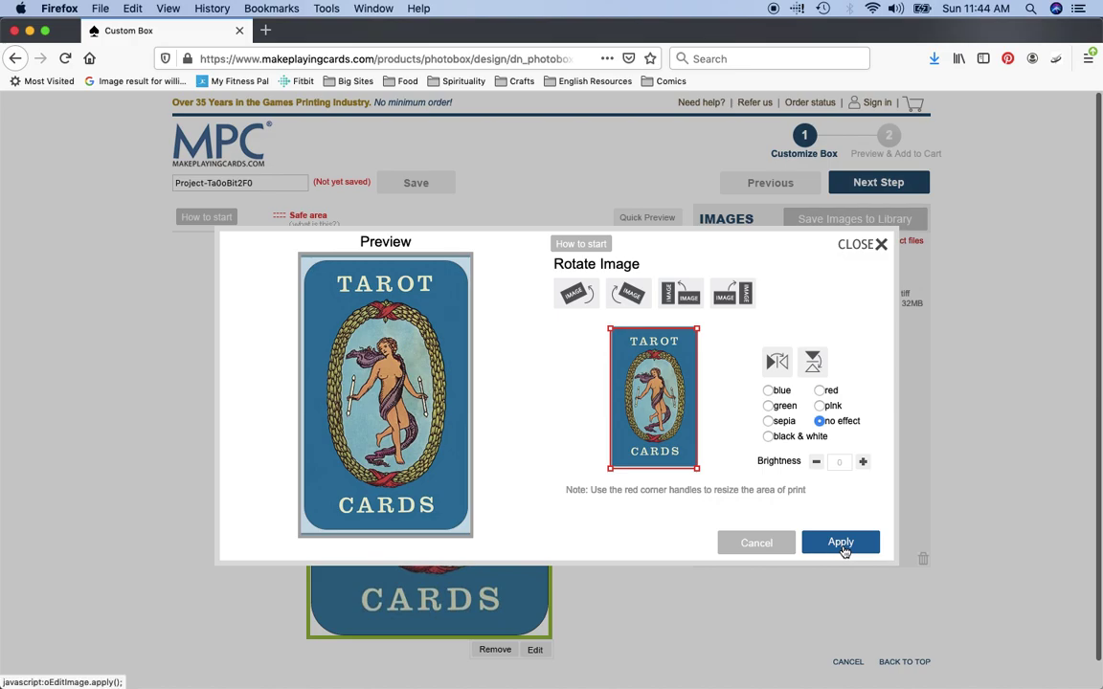
click(761, 552)
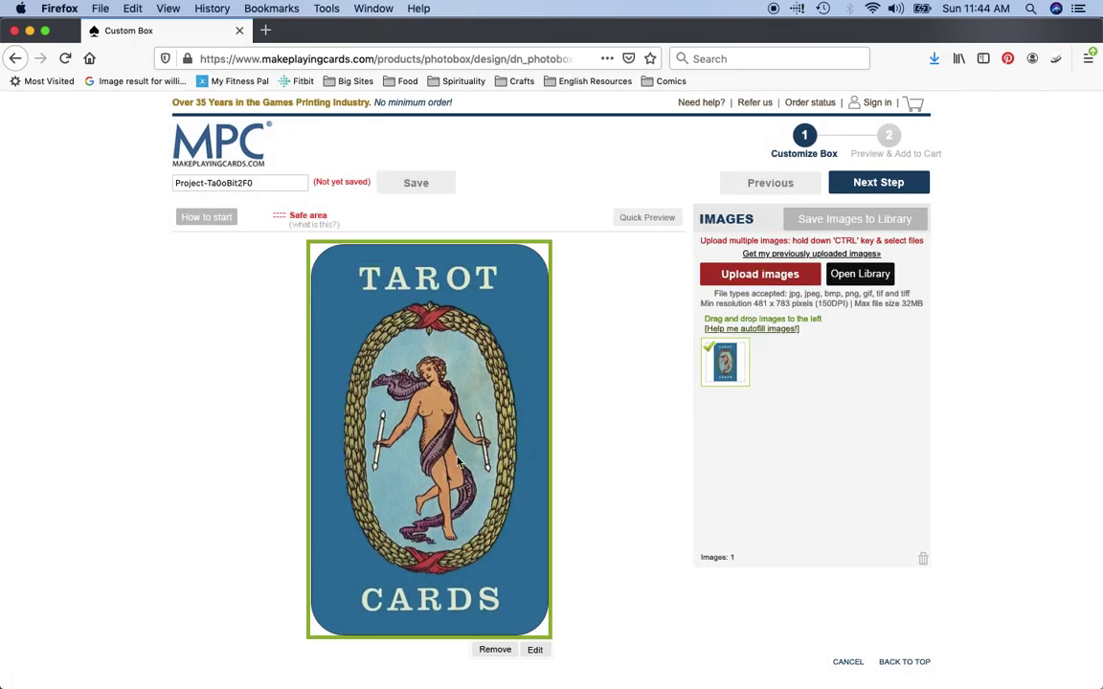
click(873, 191)
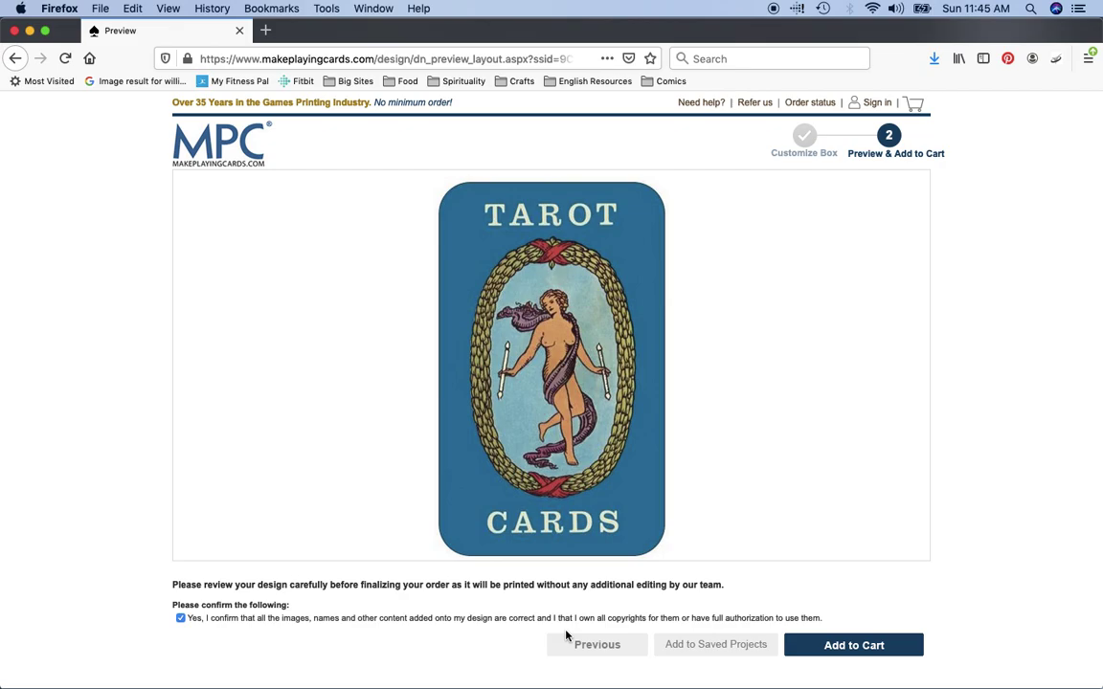
Step: Add the blue Tarot Cards tin design to the cart
click(856, 646)
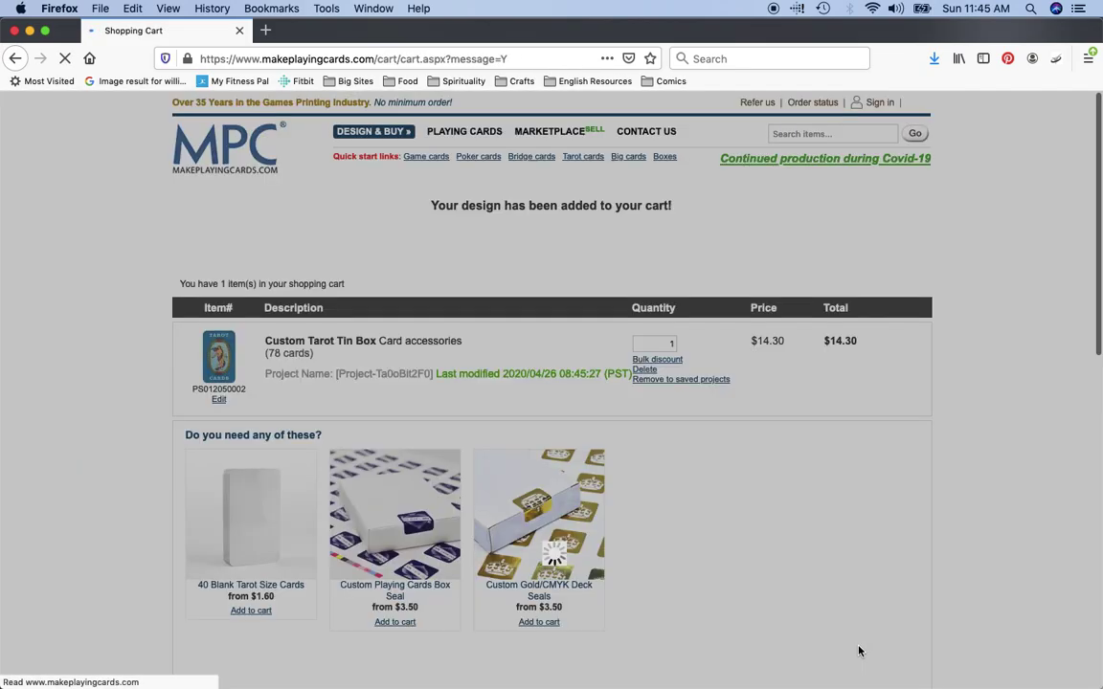
Step: Set the cart quantity to 100 tins to see the bulk price
scroll(858, 651, down, 1)
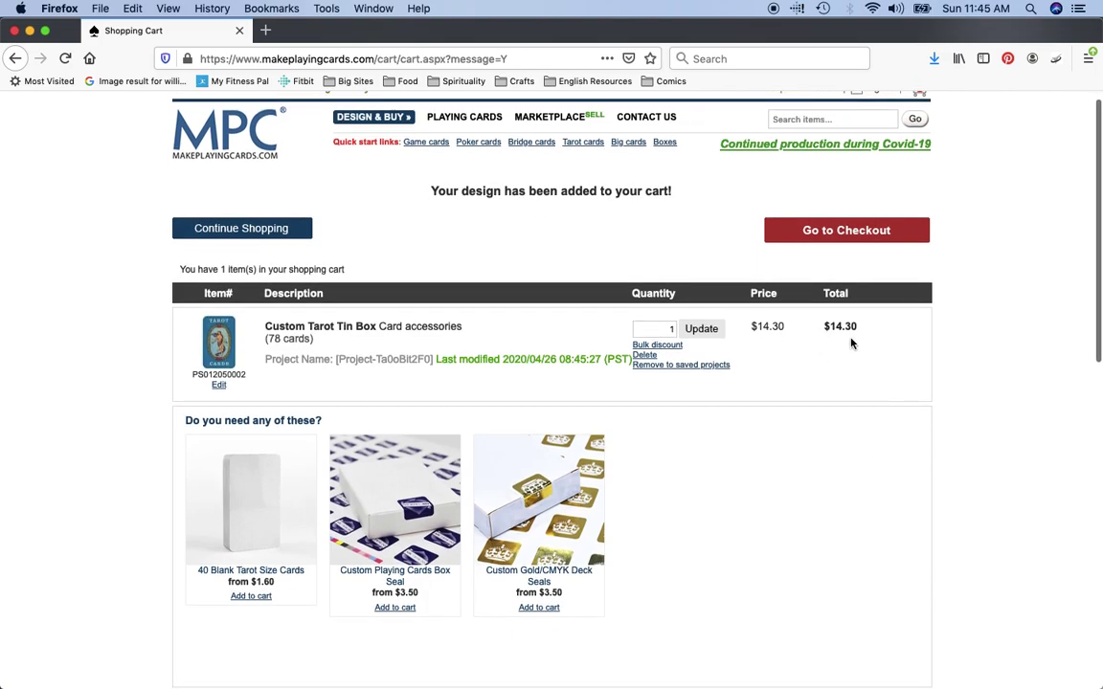
click(669, 330)
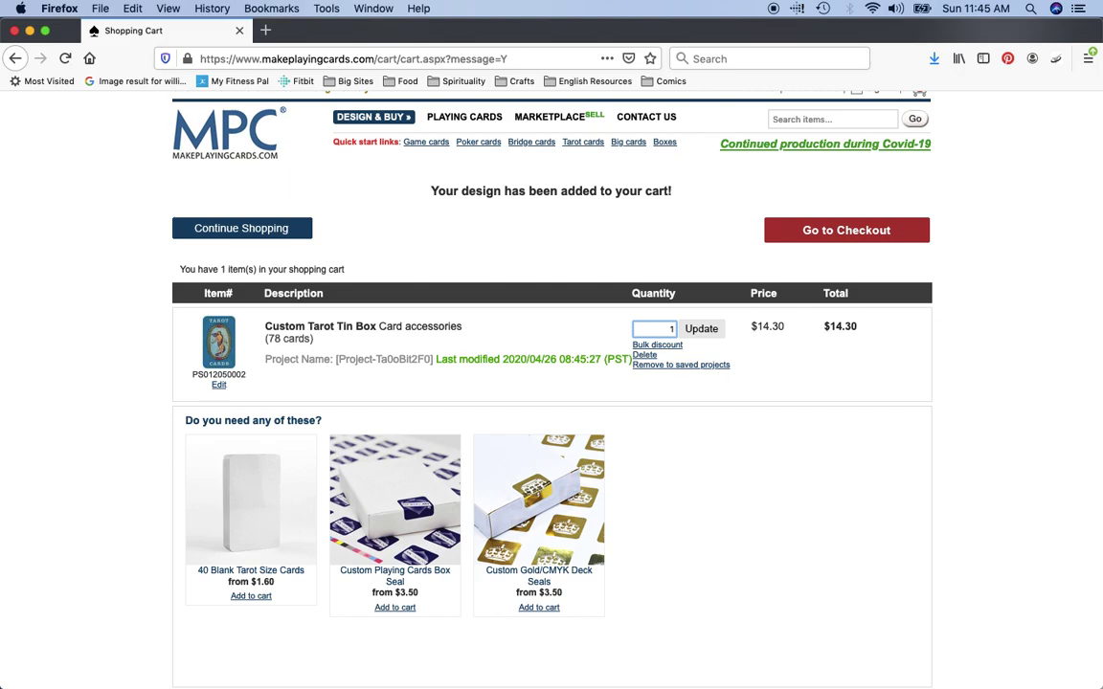
text(100)
click(706, 330)
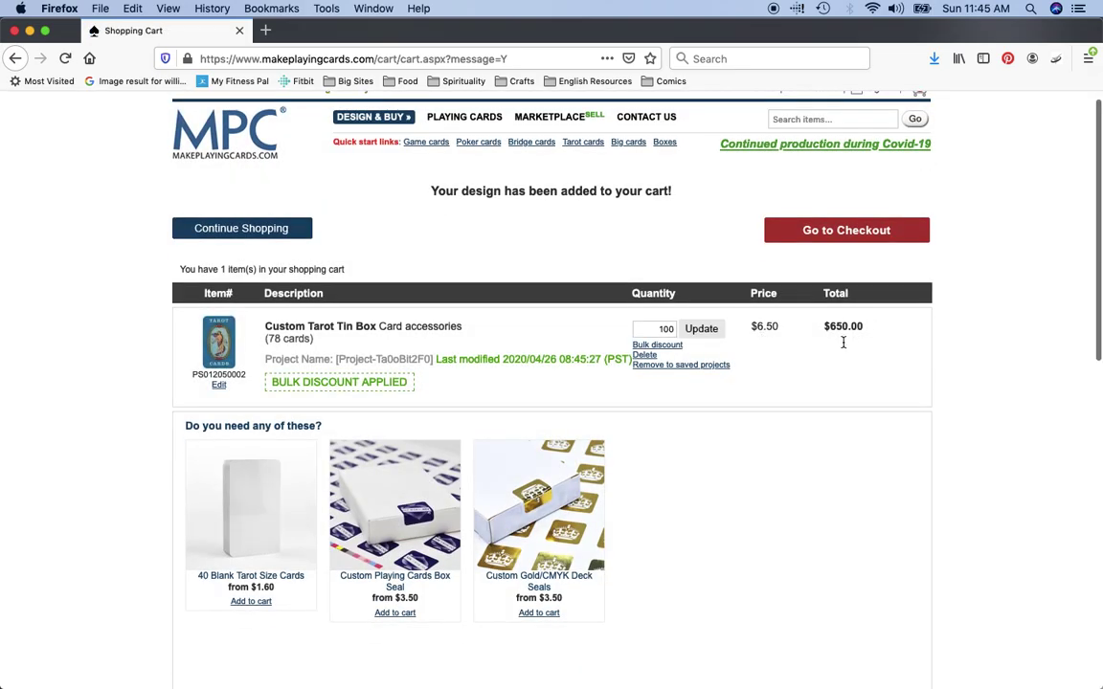
Step: Reset the quantity to 1 tin at $14.30 and proceed to checkout
click(671, 330)
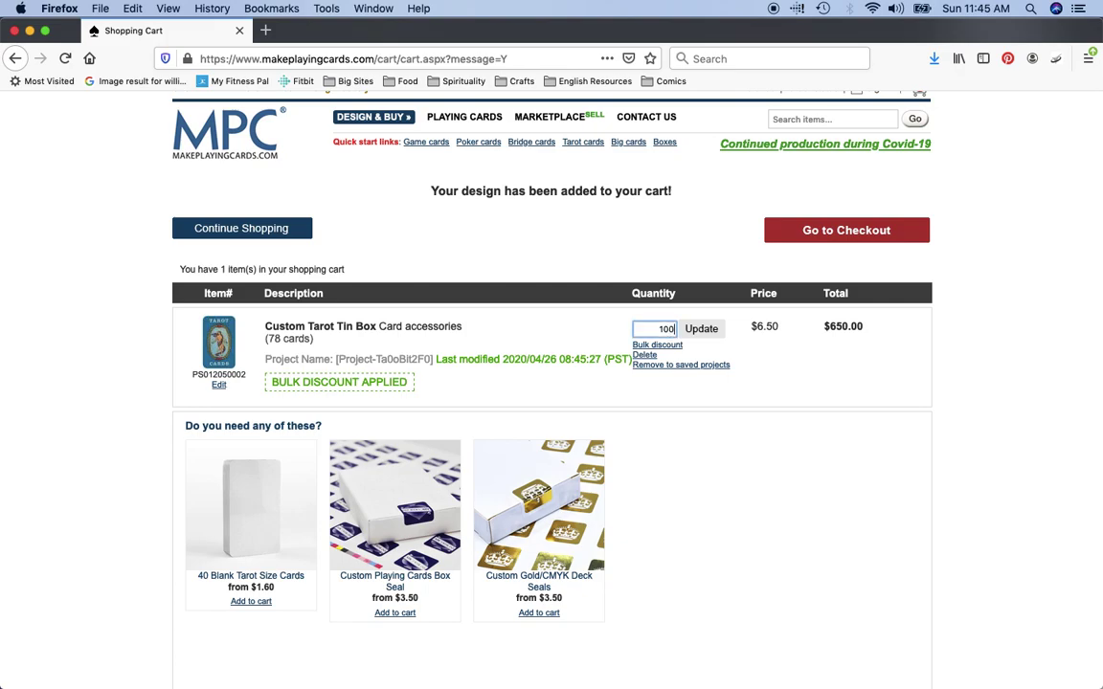
key(BackSpace)
key(BackSpace)
key(BackSpace)
text(1)
click(712, 329)
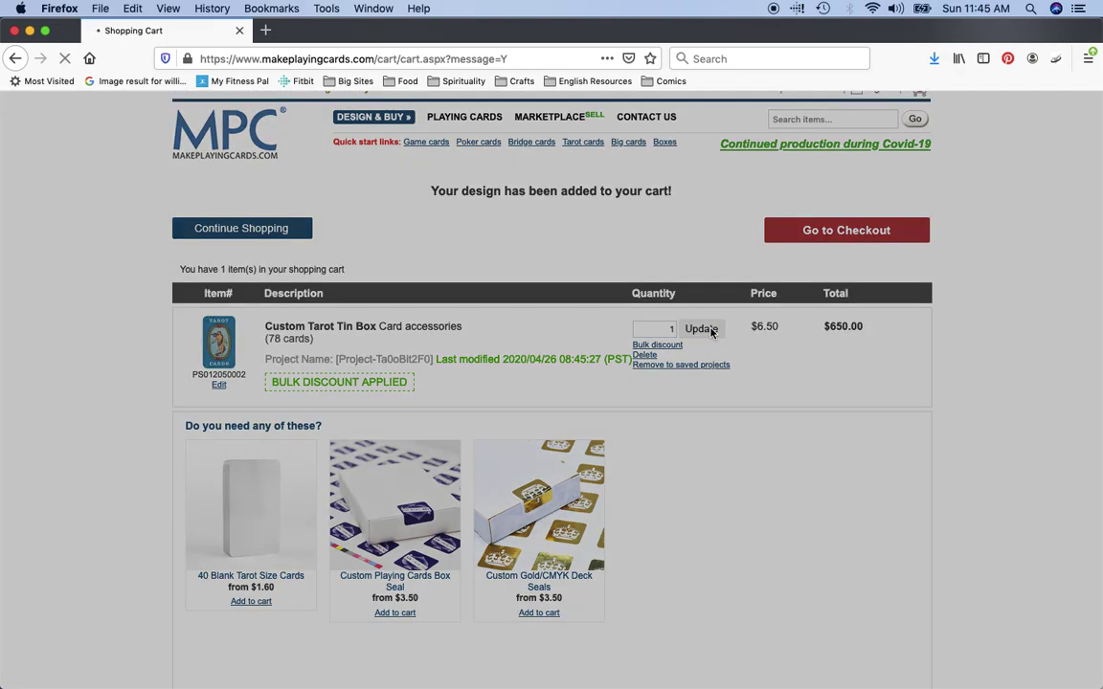
scroll(737, 473, down, 5)
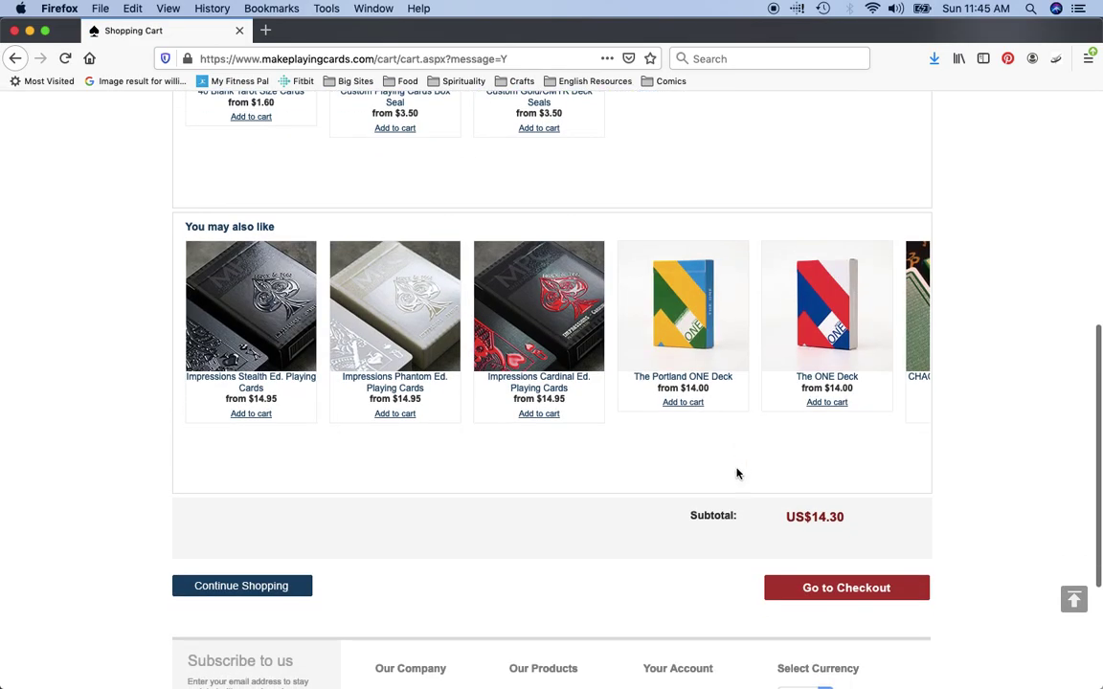
scroll(737, 473, up, 5)
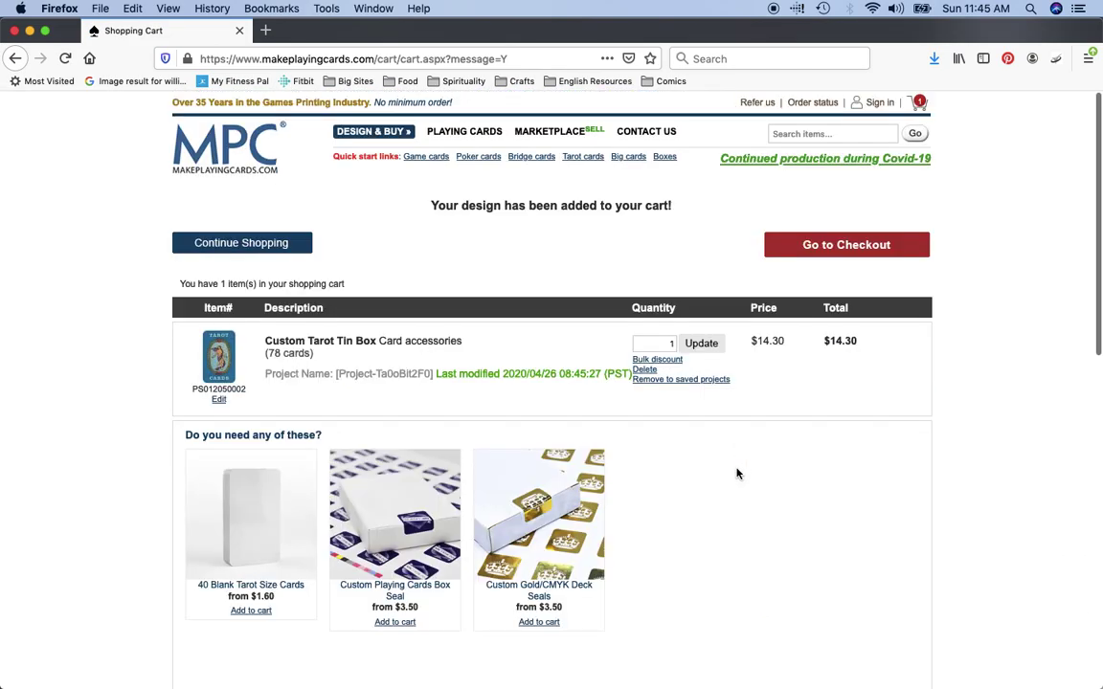
click(831, 251)
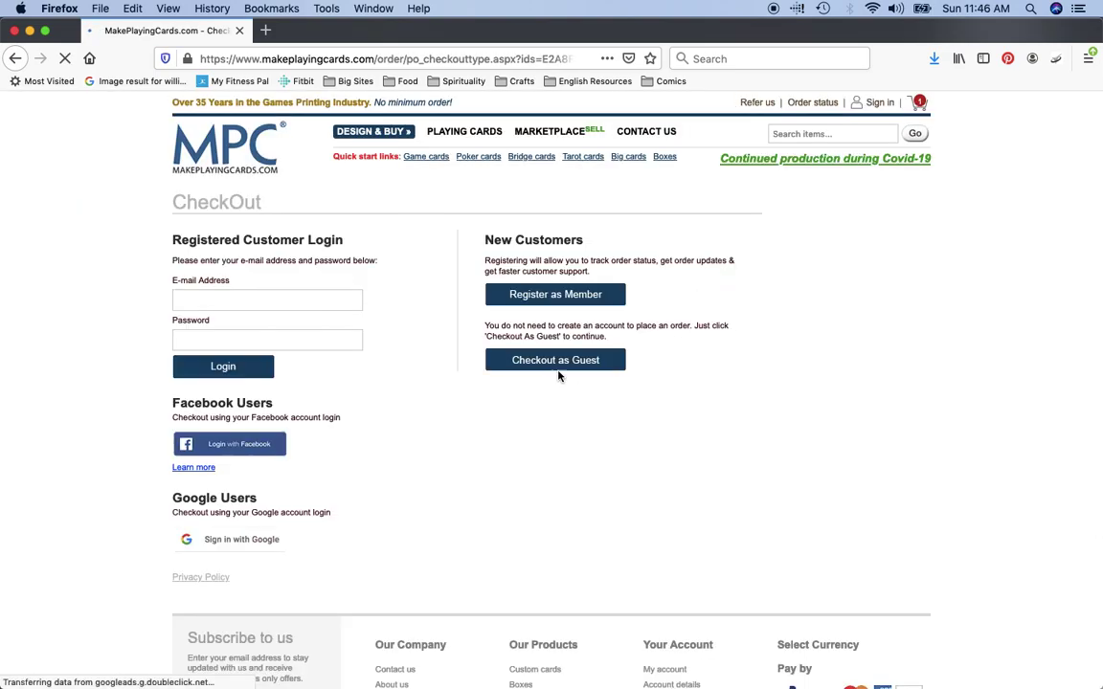
Step: Continue as a guest and clear the mistaken 90 entry from the billing City field
click(553, 362)
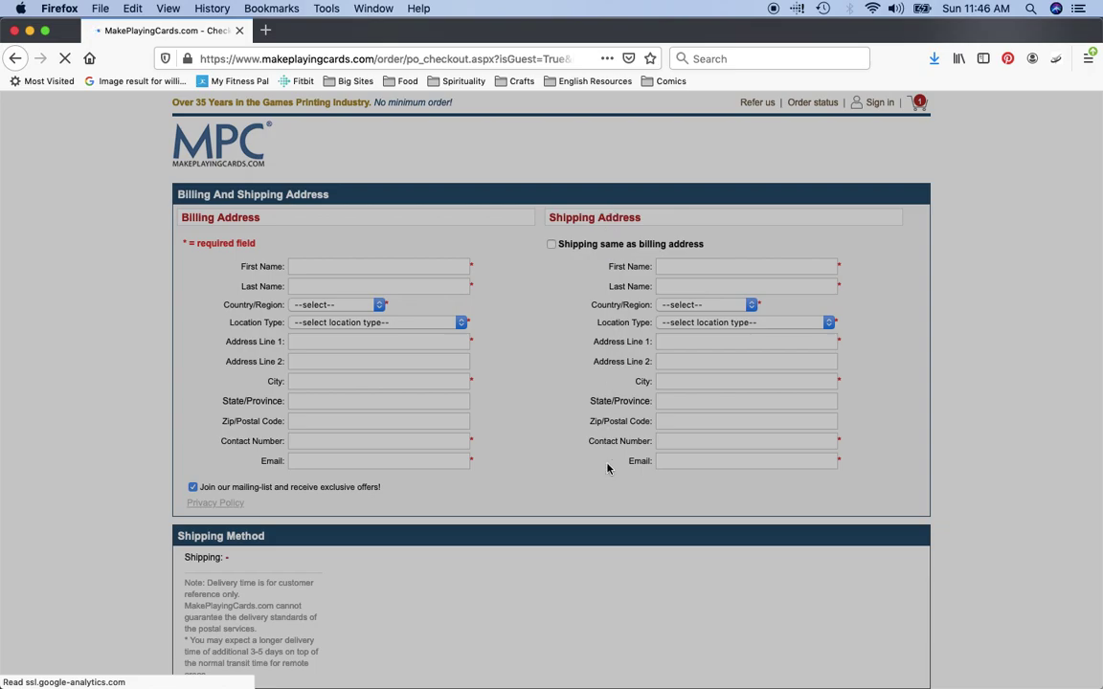
scroll(603, 474, down, 3)
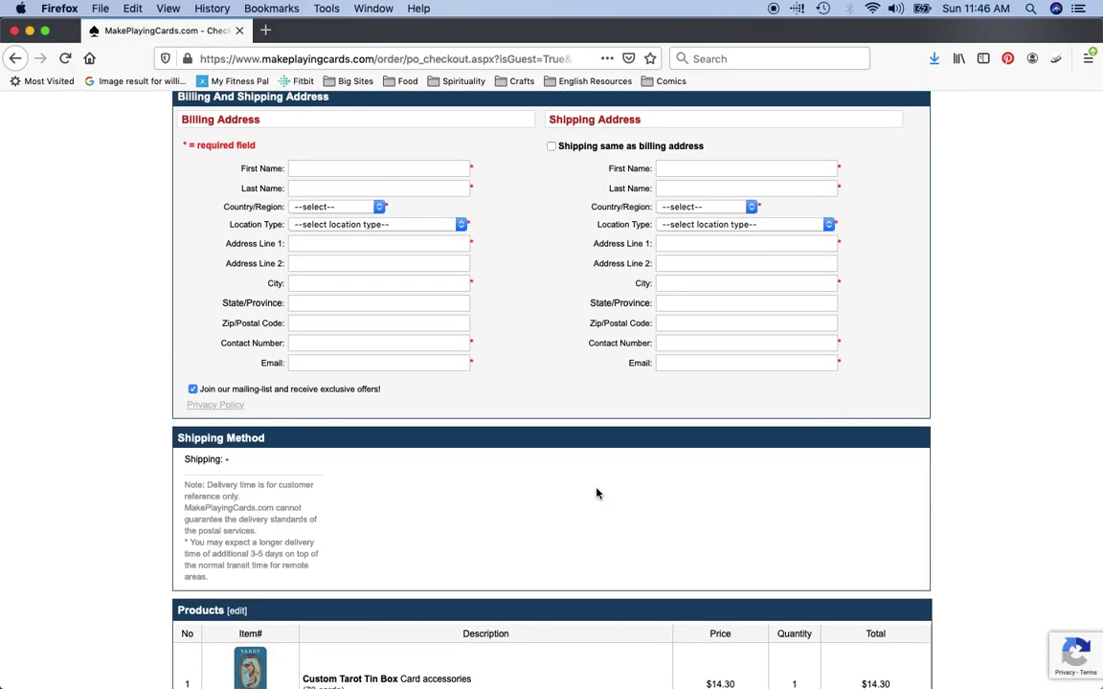
click(311, 283)
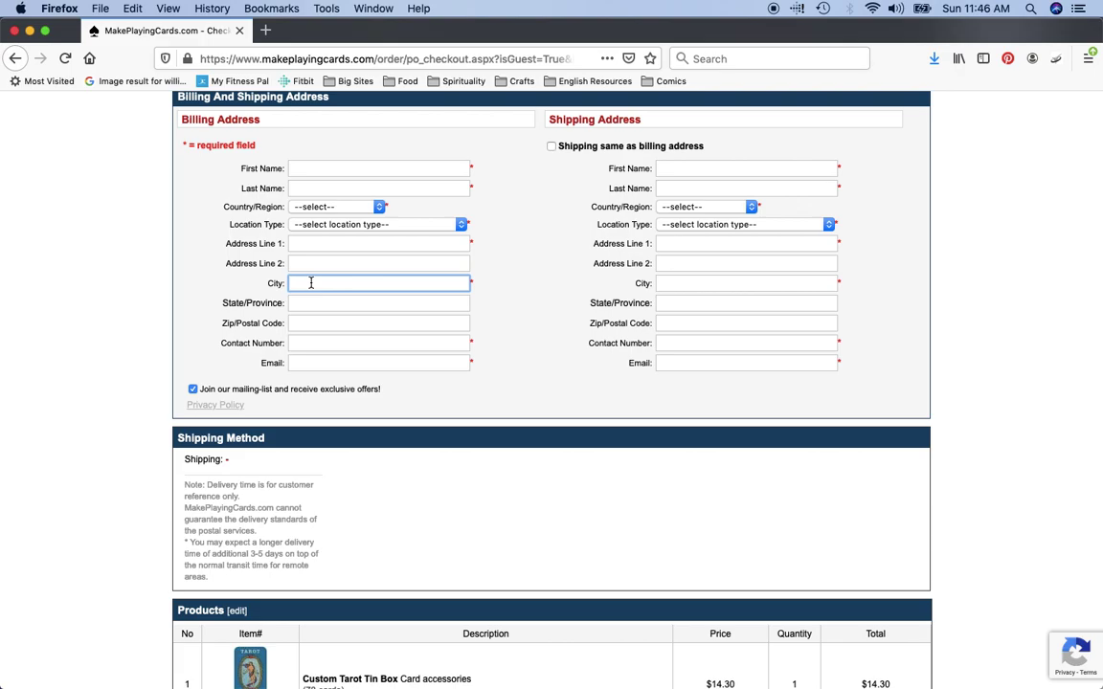
text(90201)
click(292, 302)
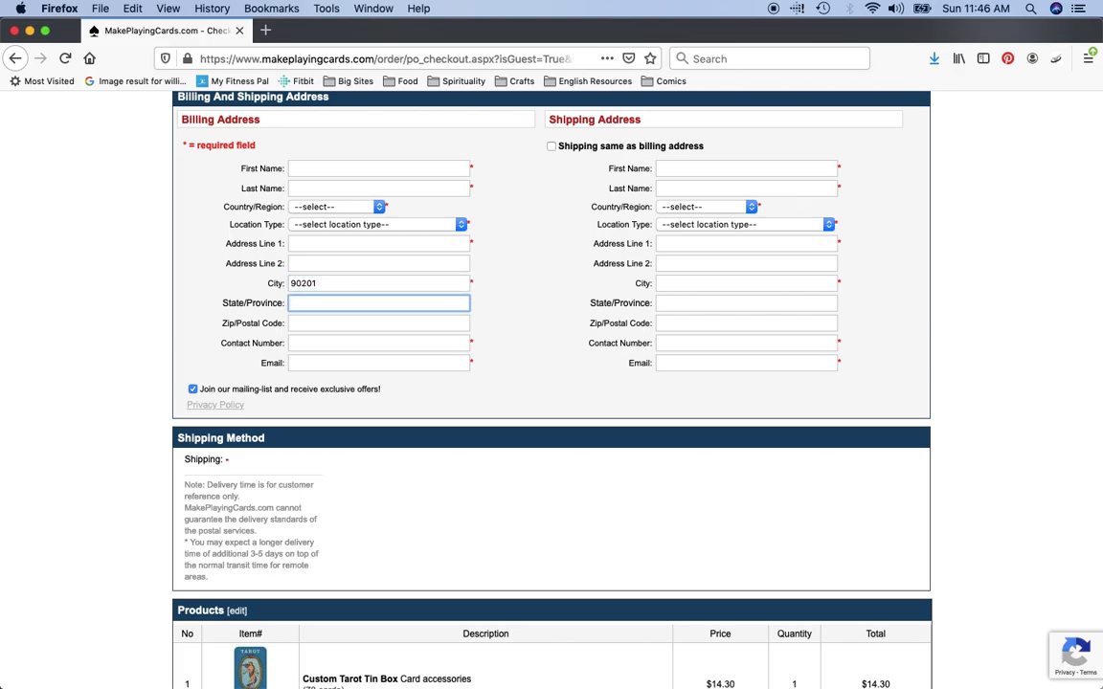
double_click(310, 284)
key(BackSpace)
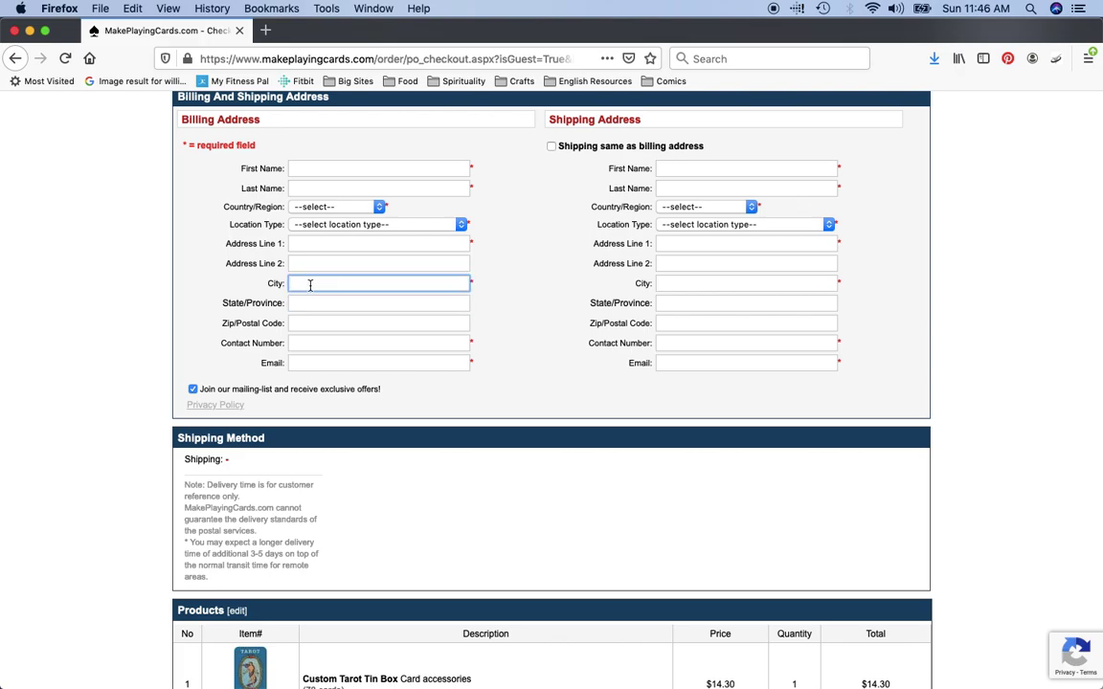
Step: Enter 90210 as the billing zip code, then move to the shipping Zip/Postal Code field
click(309, 325)
text(902)
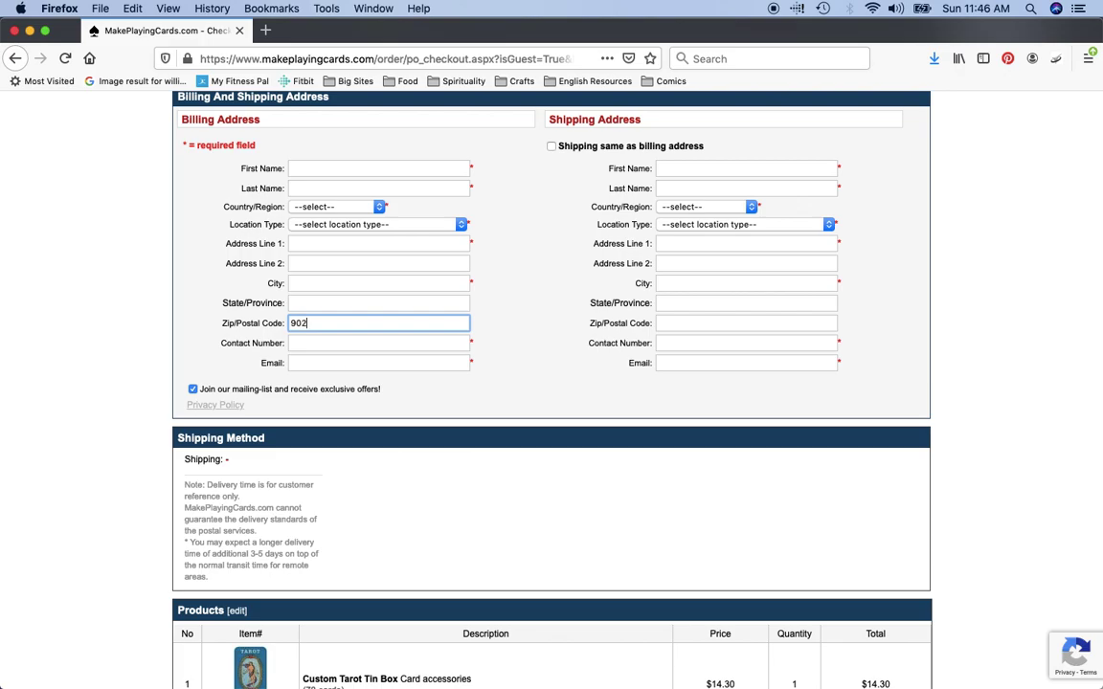
text(10)
click(292, 342)
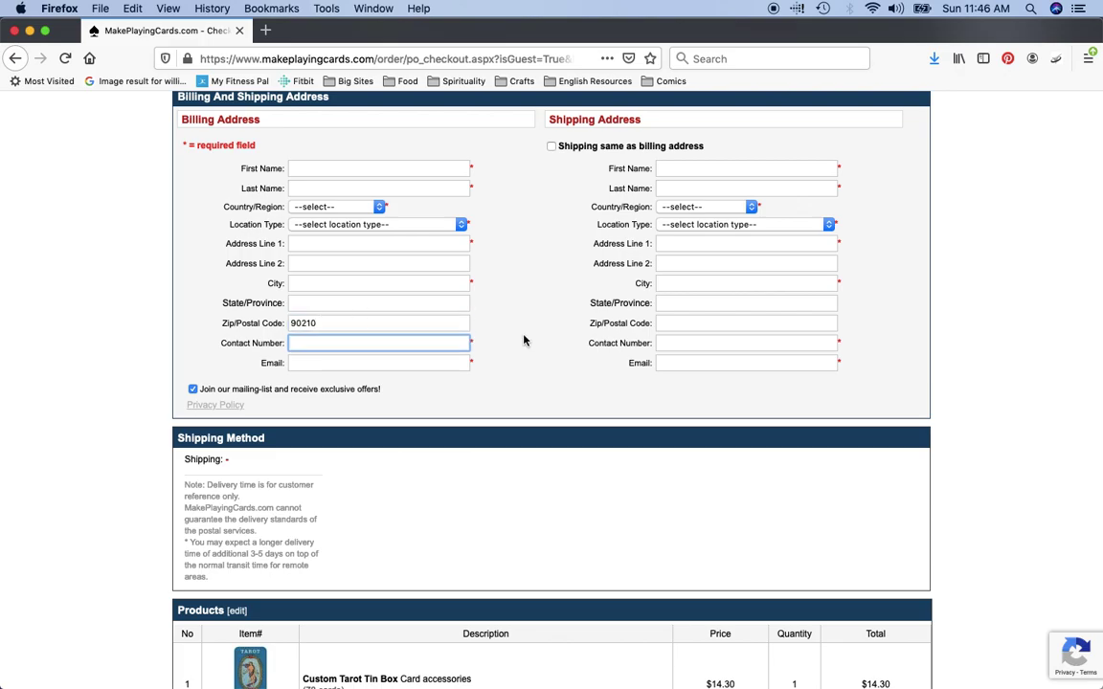
click(687, 325)
text(90210)
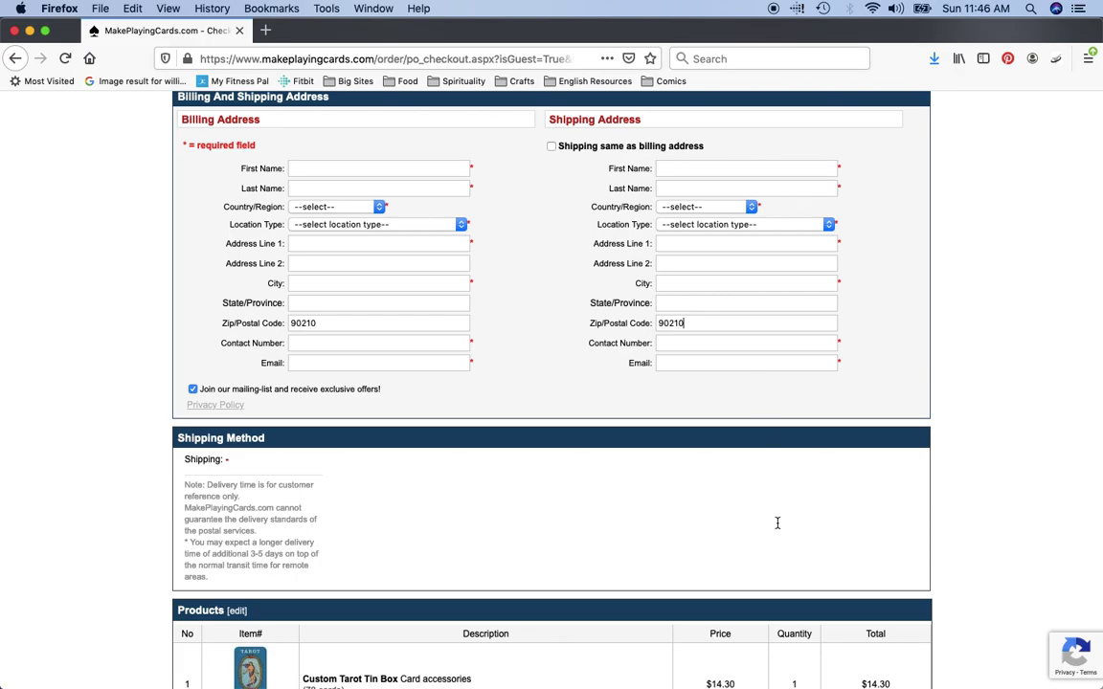
scroll(777, 523, down, 8)
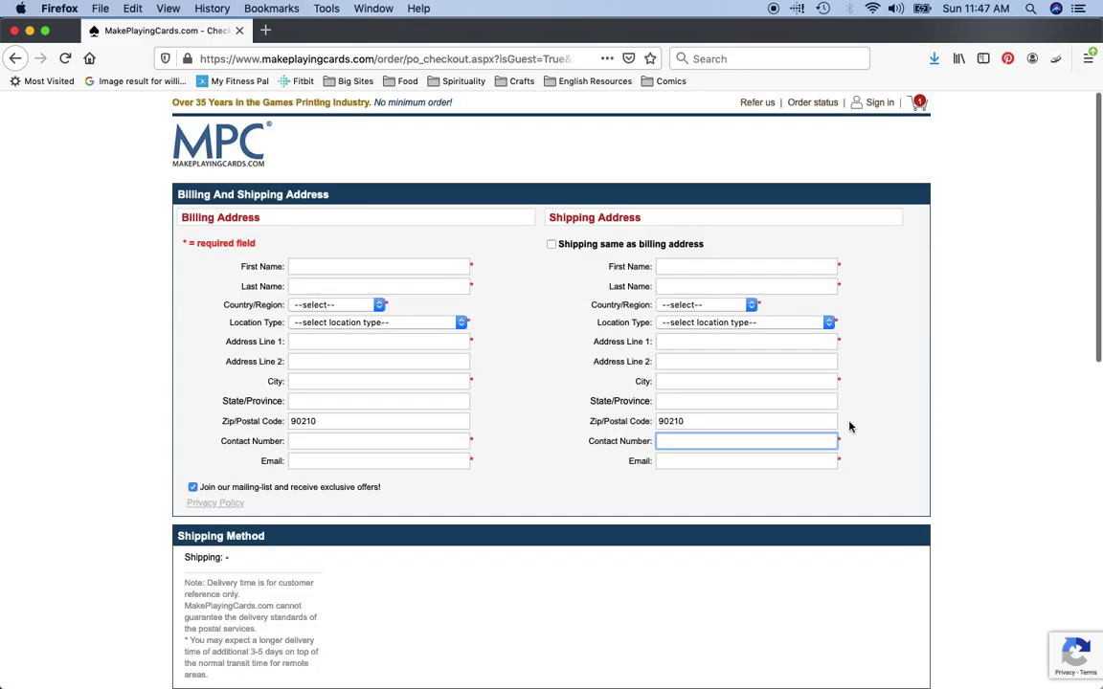
Step: From the home page, go through Boxes and Tin Boxes to start a new Custom Tarot Tin Box design
click(203, 134)
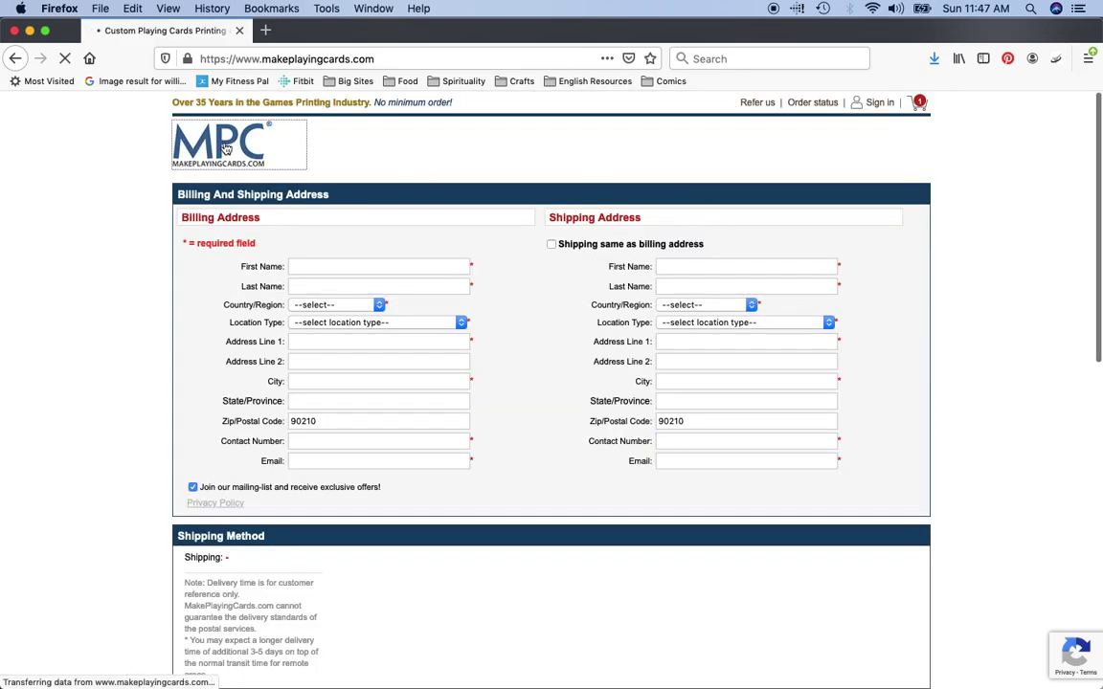
click(662, 158)
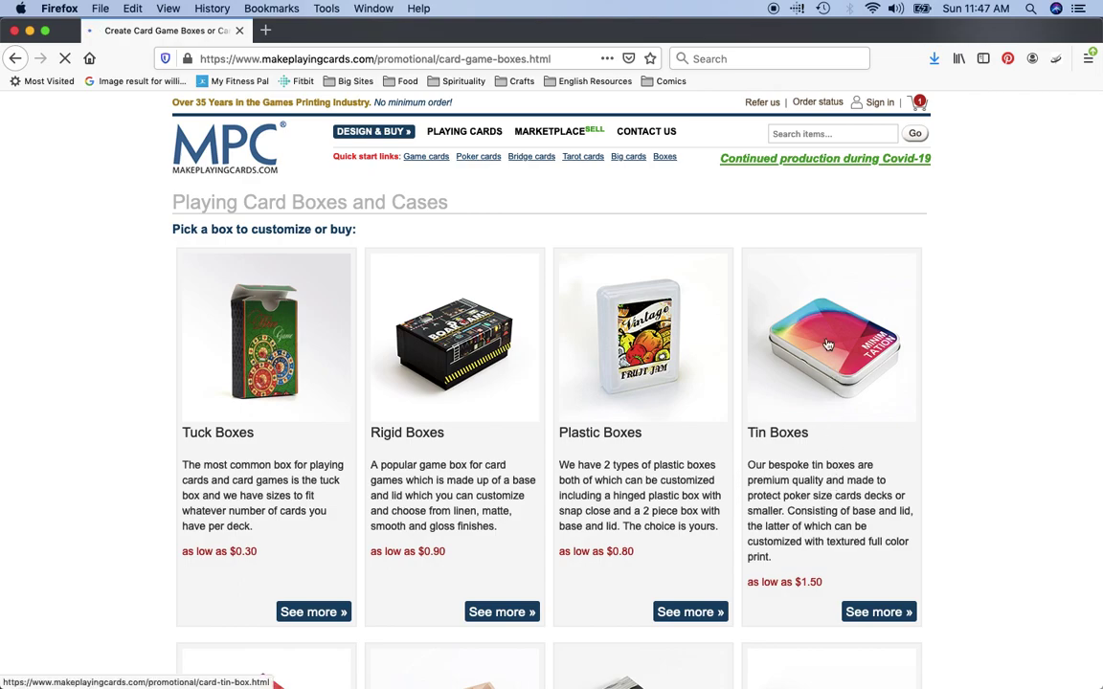
click(829, 344)
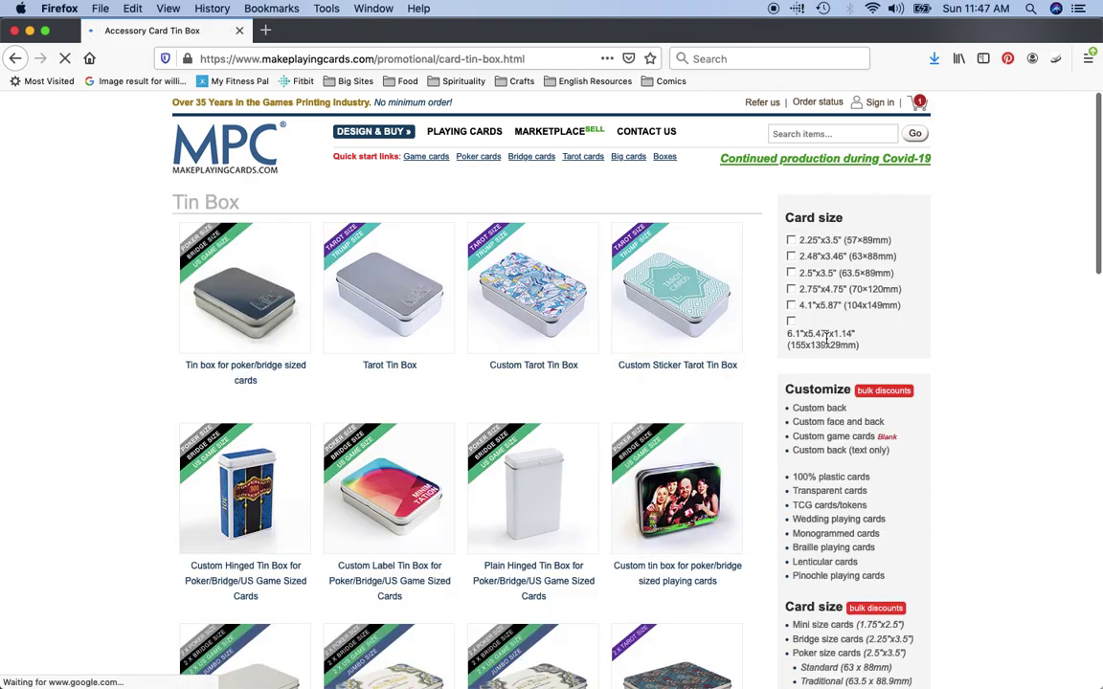
click(526, 301)
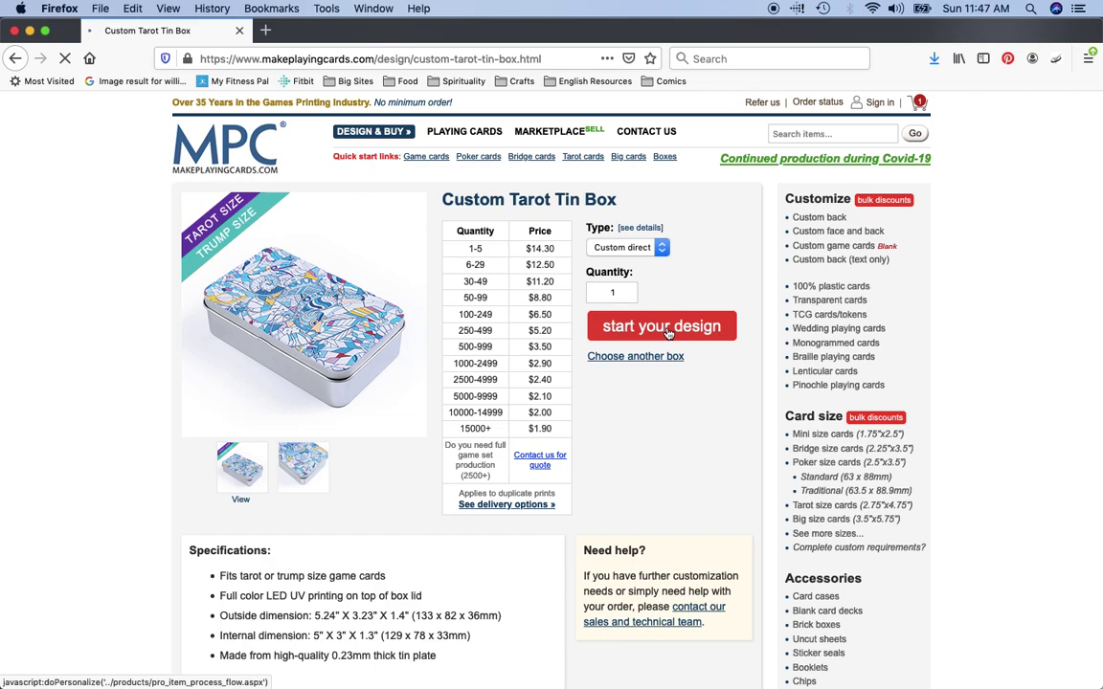
click(660, 330)
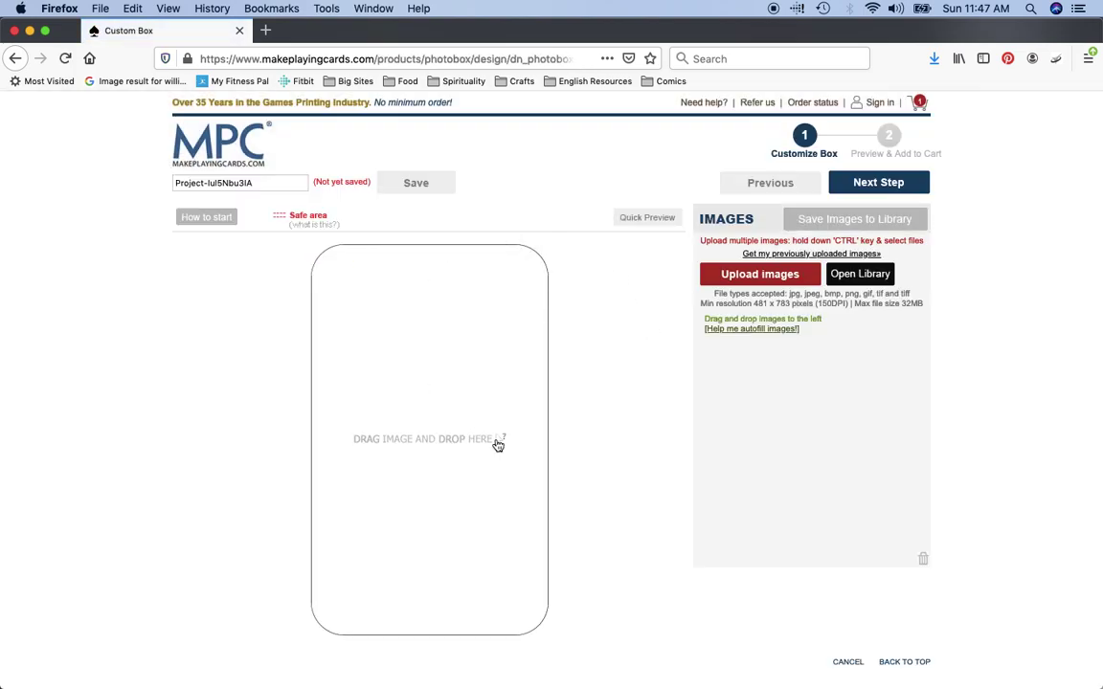
Step: Upload the Bonefire Tarot Label image, drop it onto the lid, and open its editing options
click(753, 276)
click(674, 165)
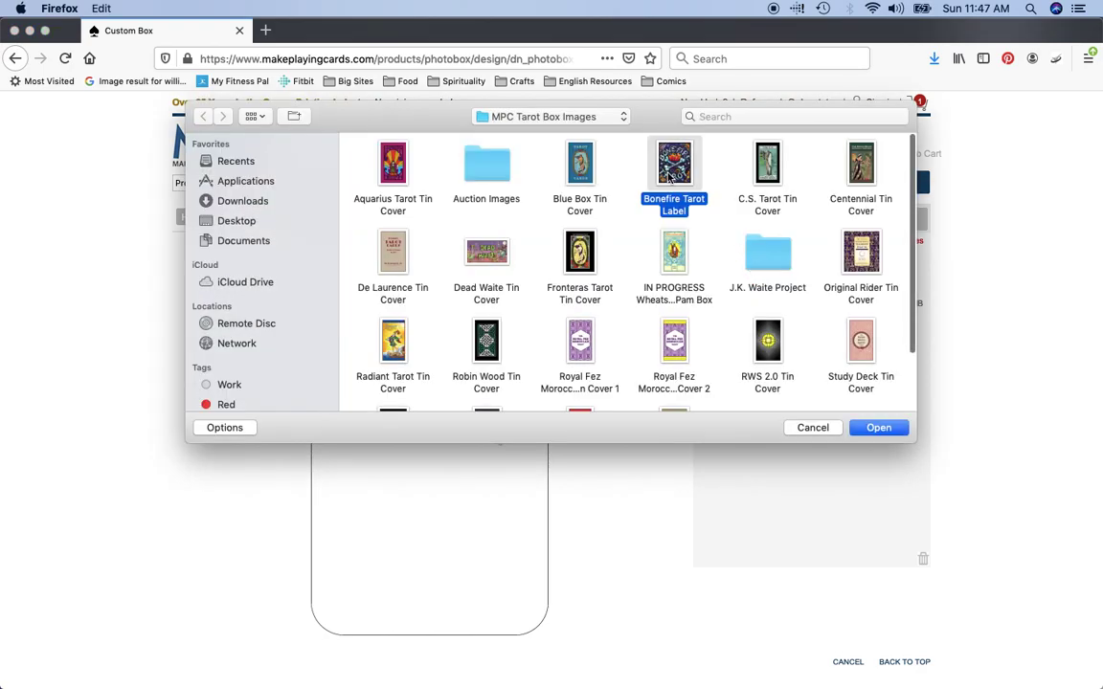
click(889, 431)
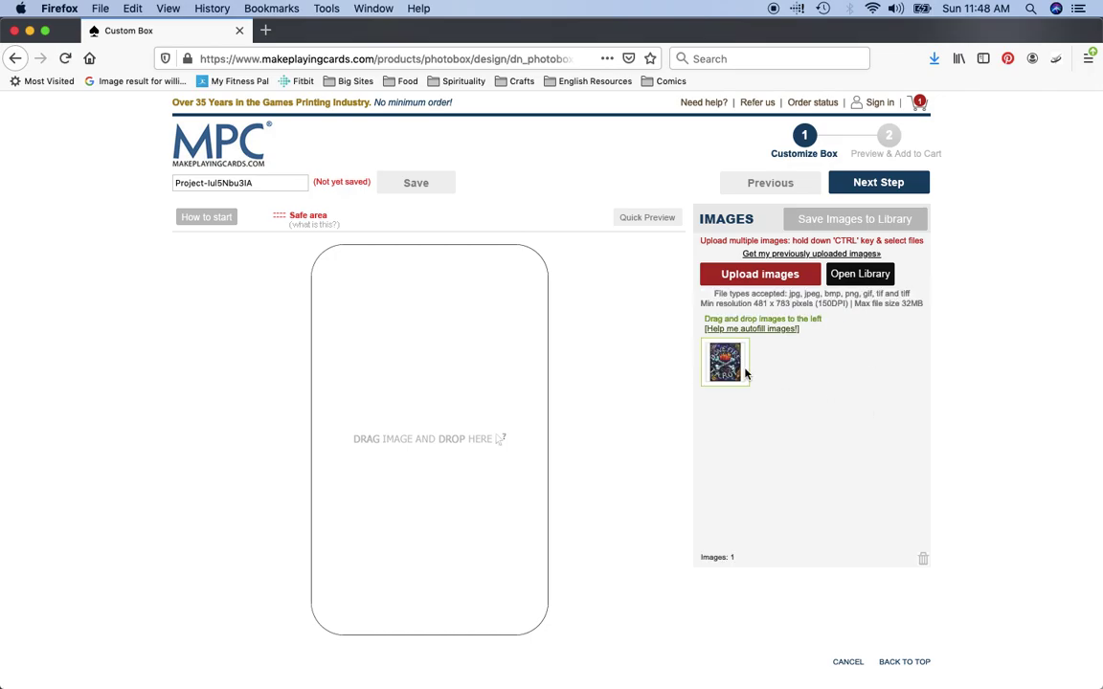
drag(684, 238, 423, 417)
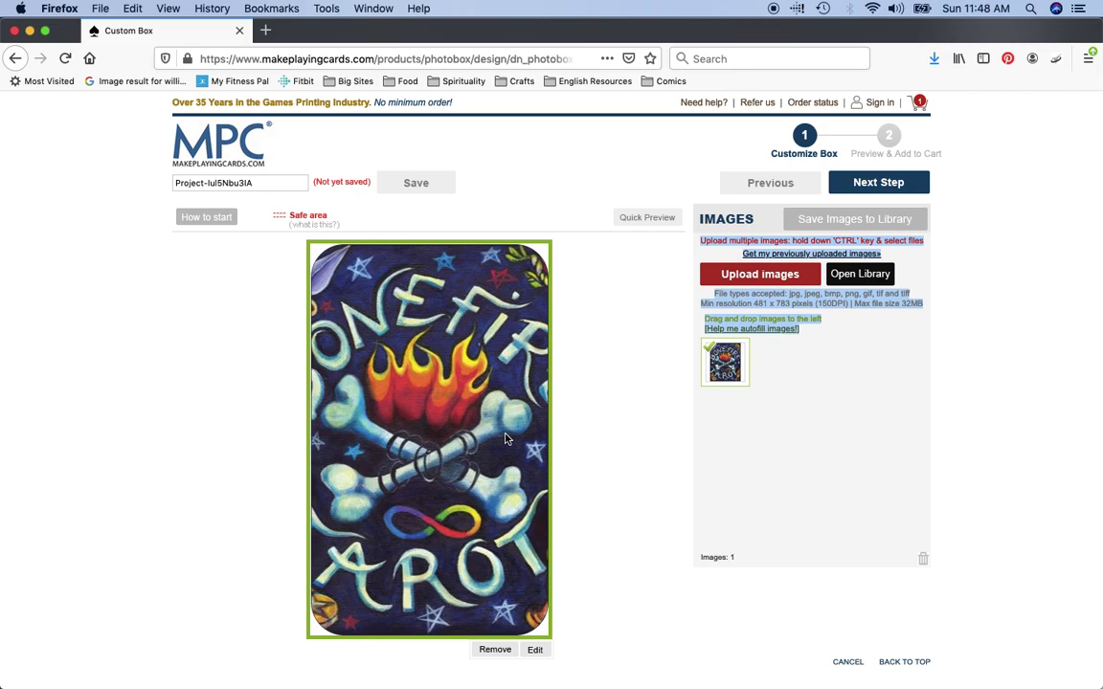
click(536, 651)
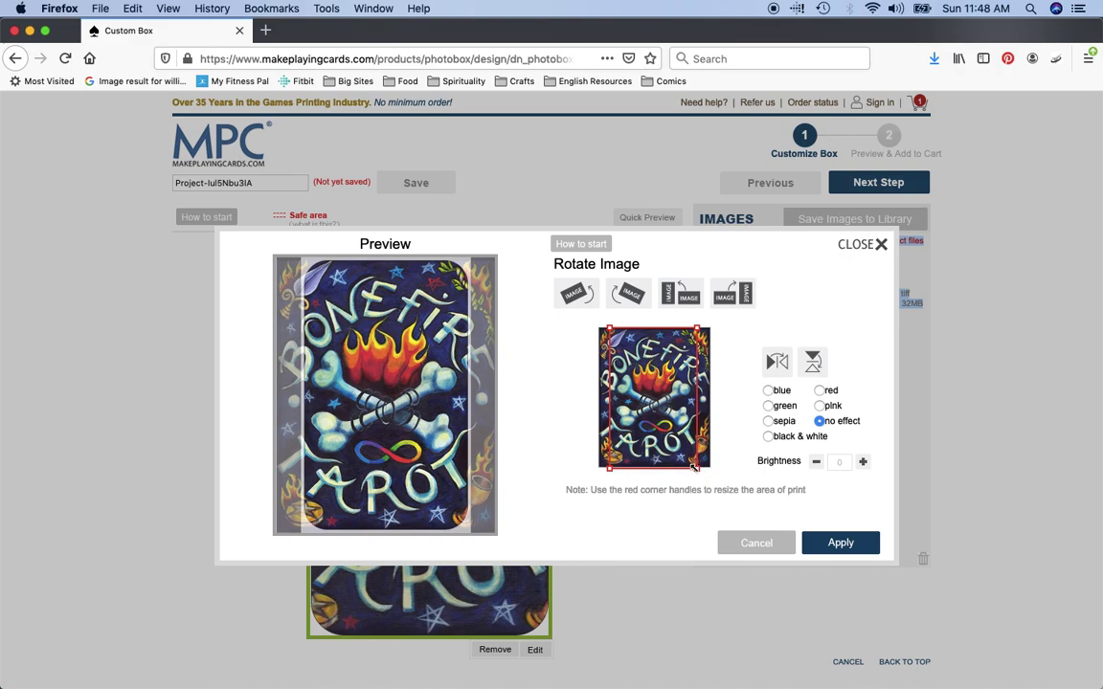
click(694, 465)
drag(694, 466, 716, 527)
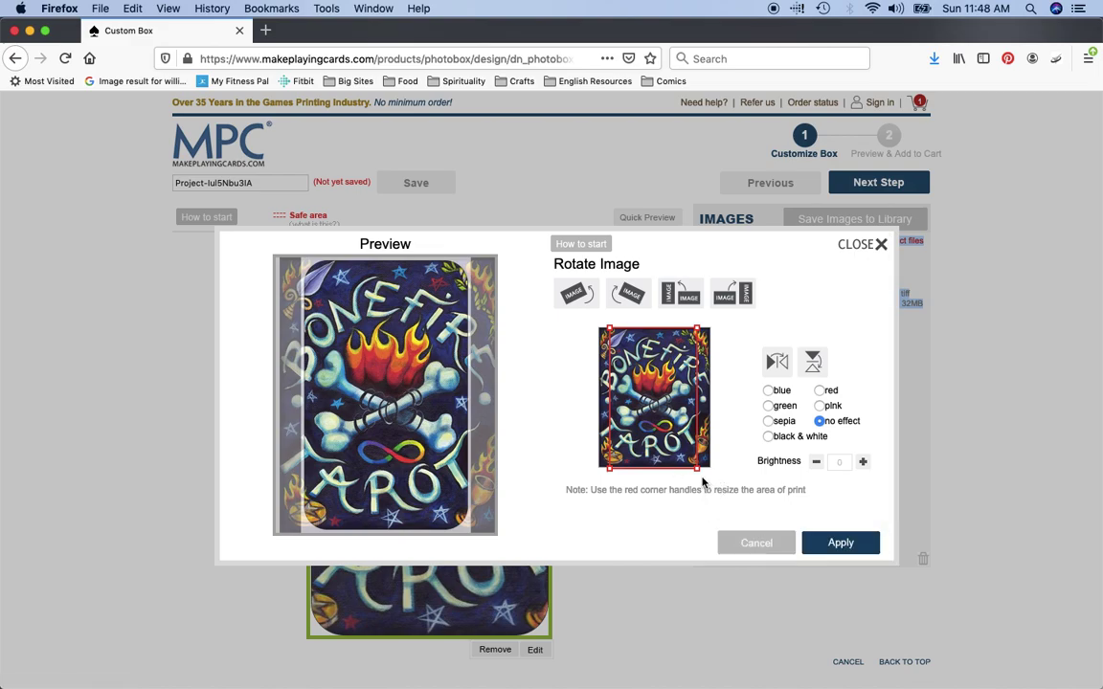
drag(695, 466, 720, 501)
click(876, 245)
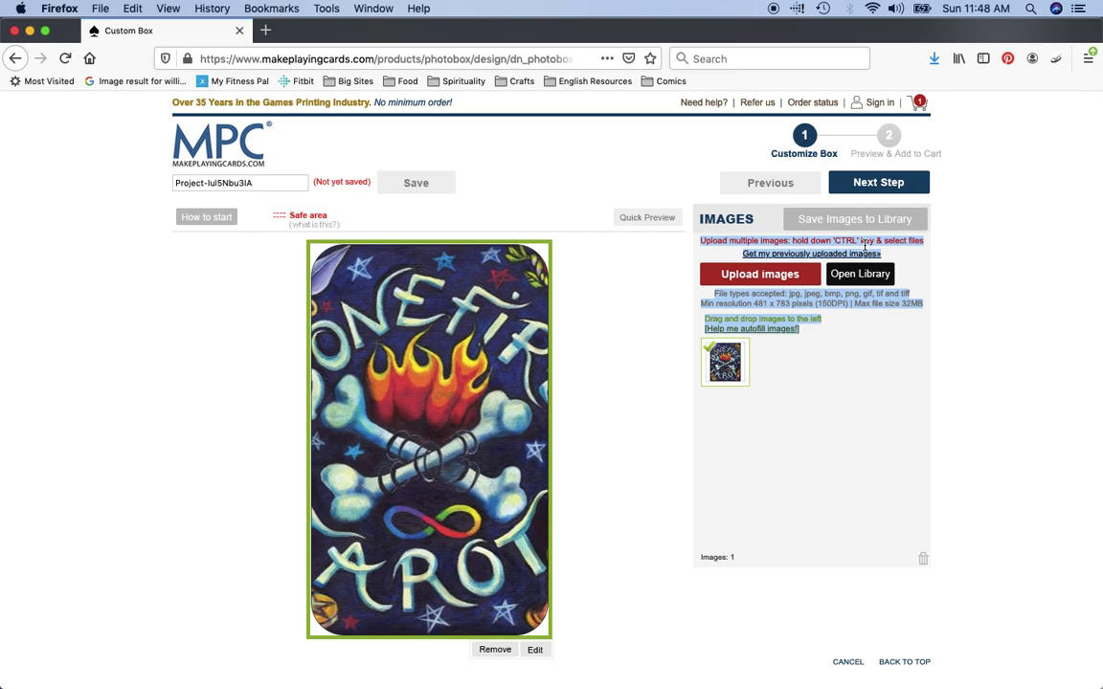